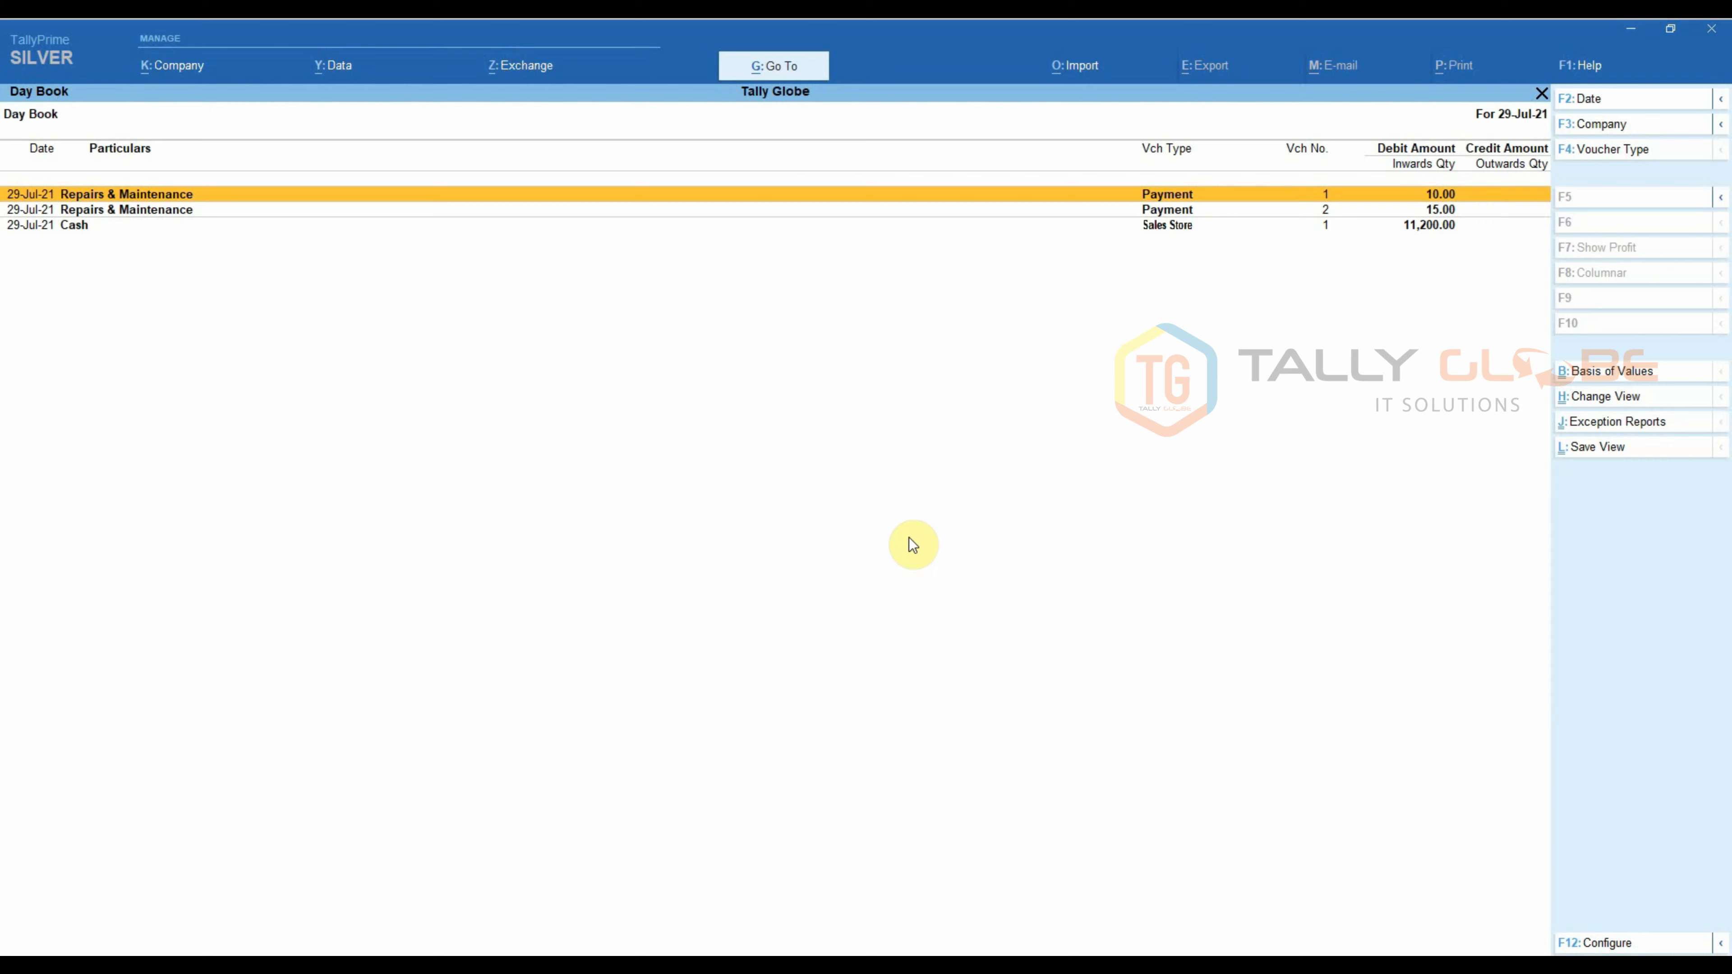
Show the Day Book for 9-Aug-21 and review its payment entry
{"action": "type", "text": "9.8"}
{"action": "key", "text": "Return"}
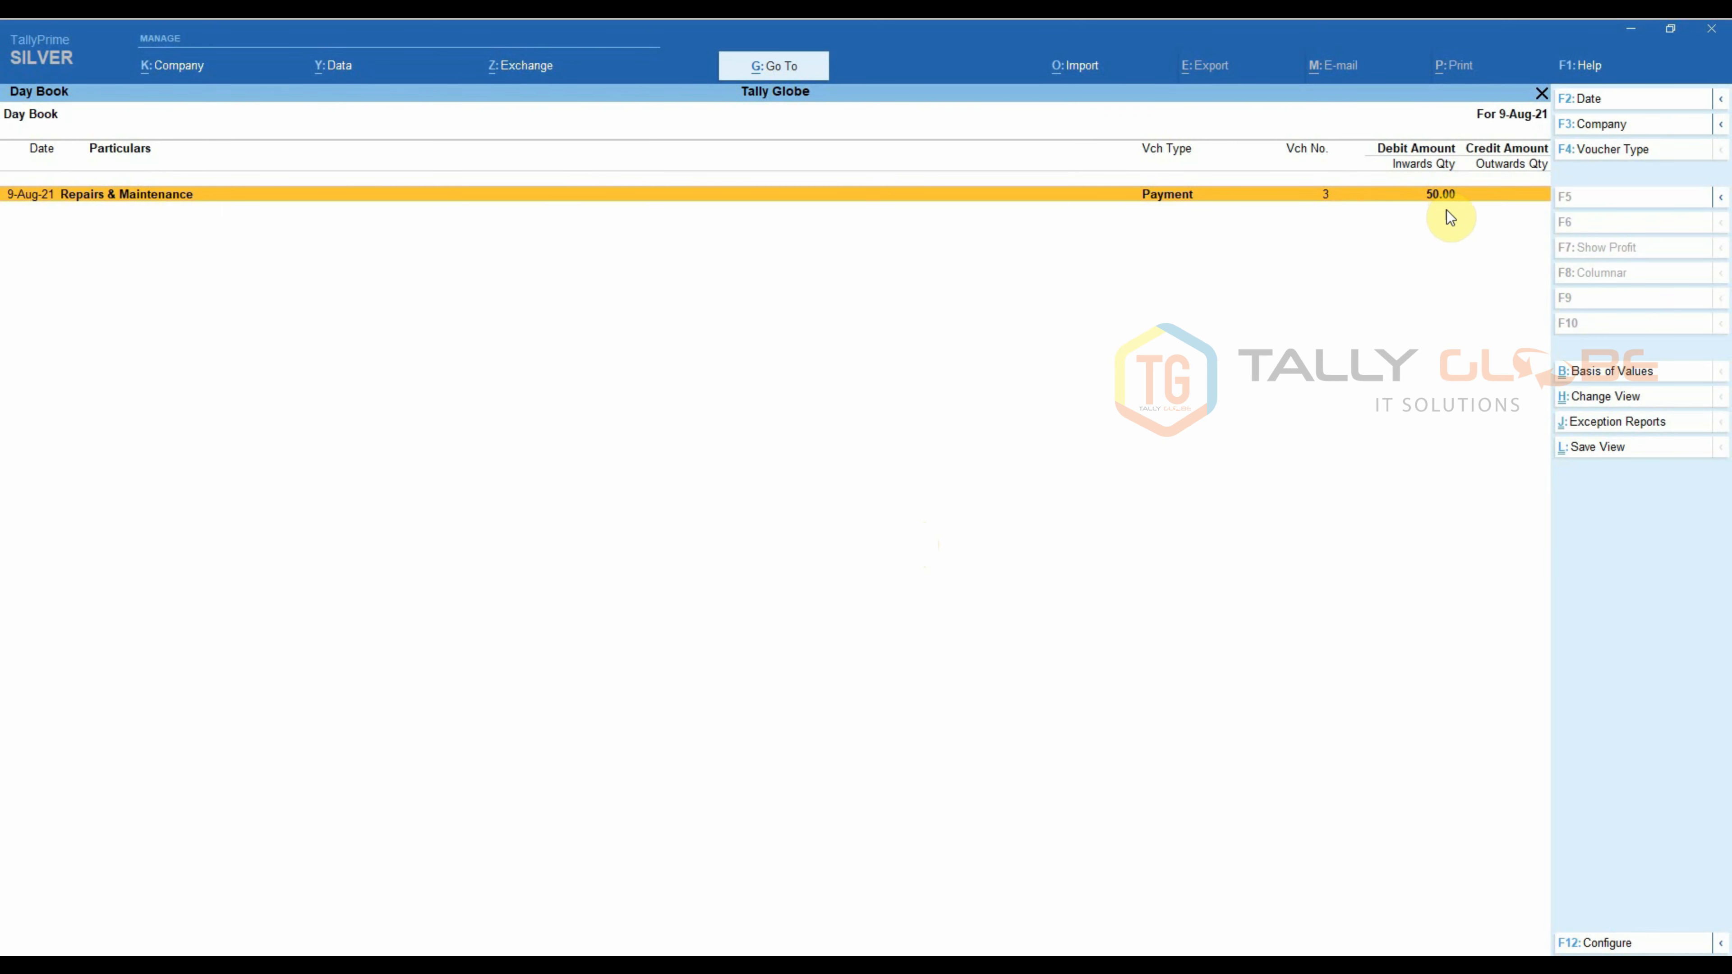
{"action": "key", "text": "Escape"}
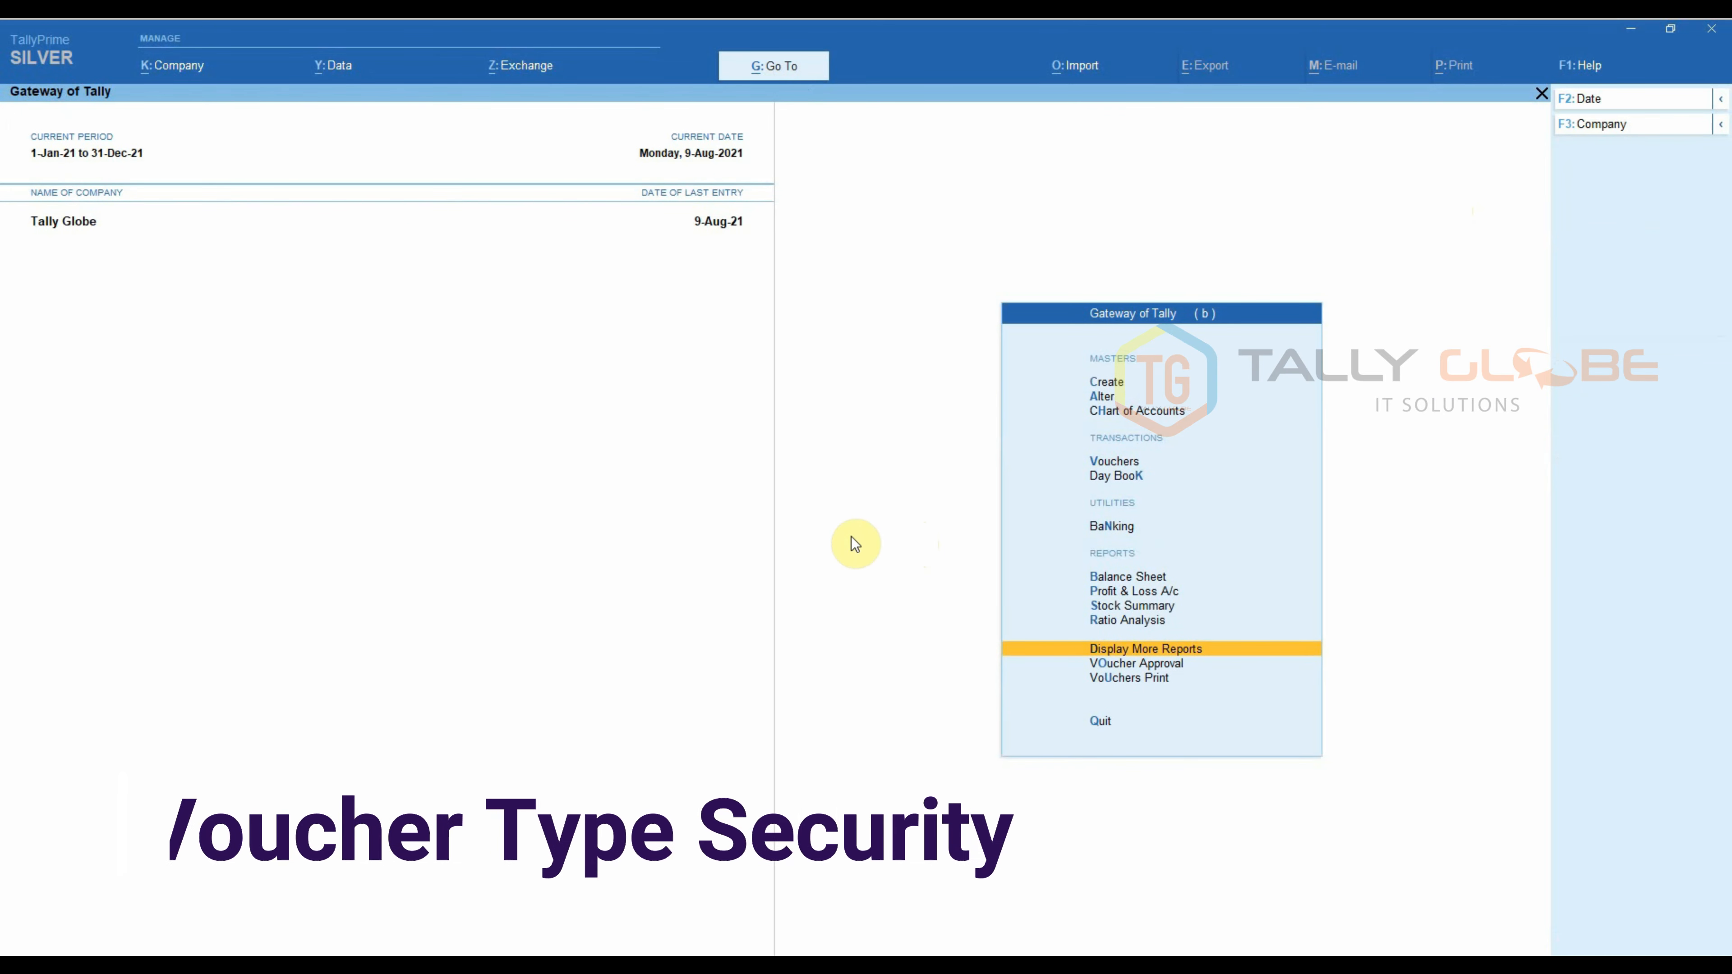
Examine the Statistics report for the available voucher types and the Voucher Types account entry
{"action": "key", "text": "Return"}
{"action": "key", "text": "Down"}
{"action": "key", "text": "Return"}
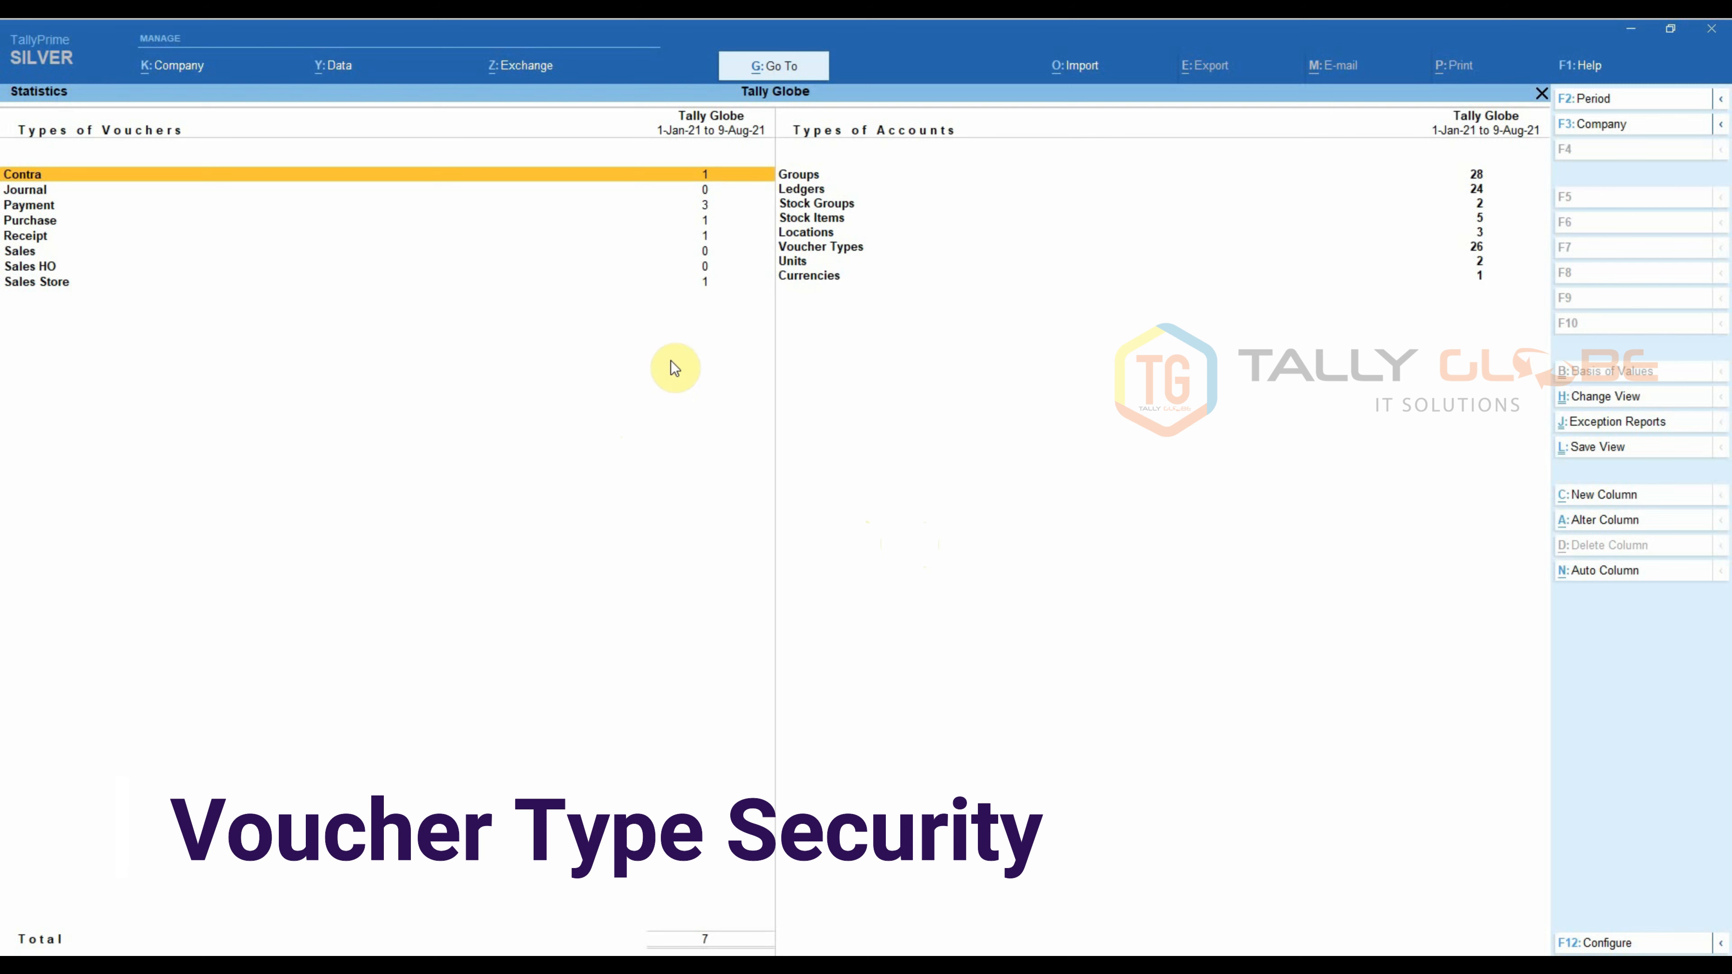
{"action": "left_click", "coordinate": [853, 258]}
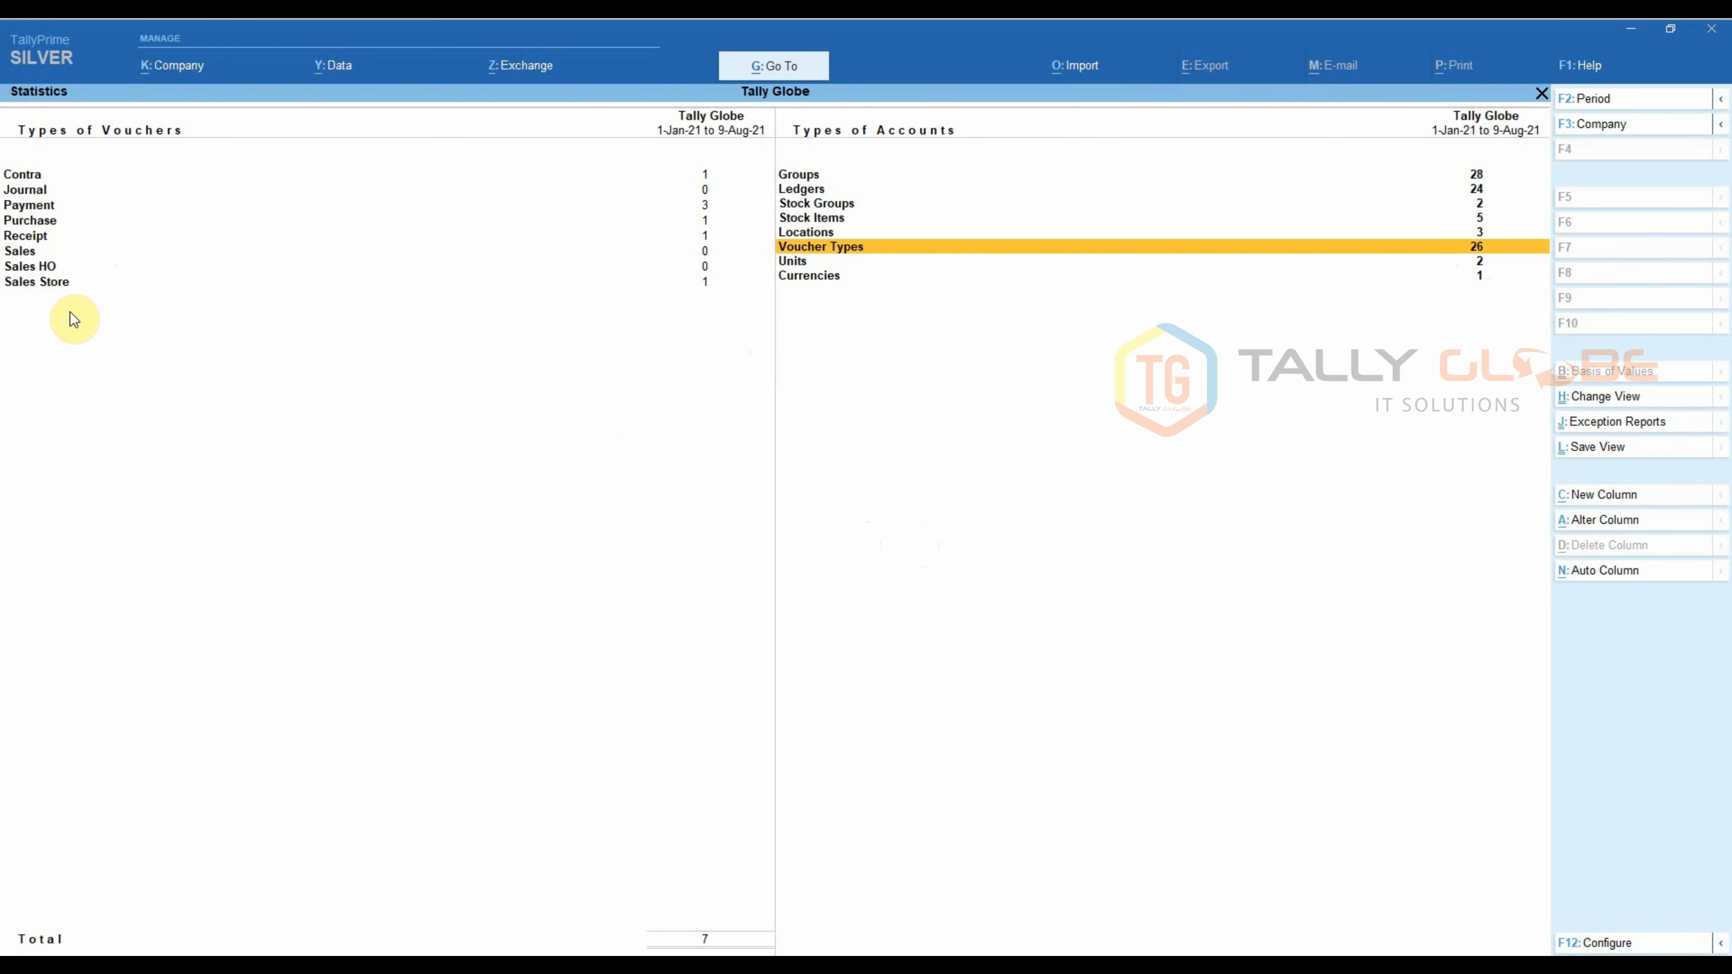
{"action": "key", "text": "Escape"}
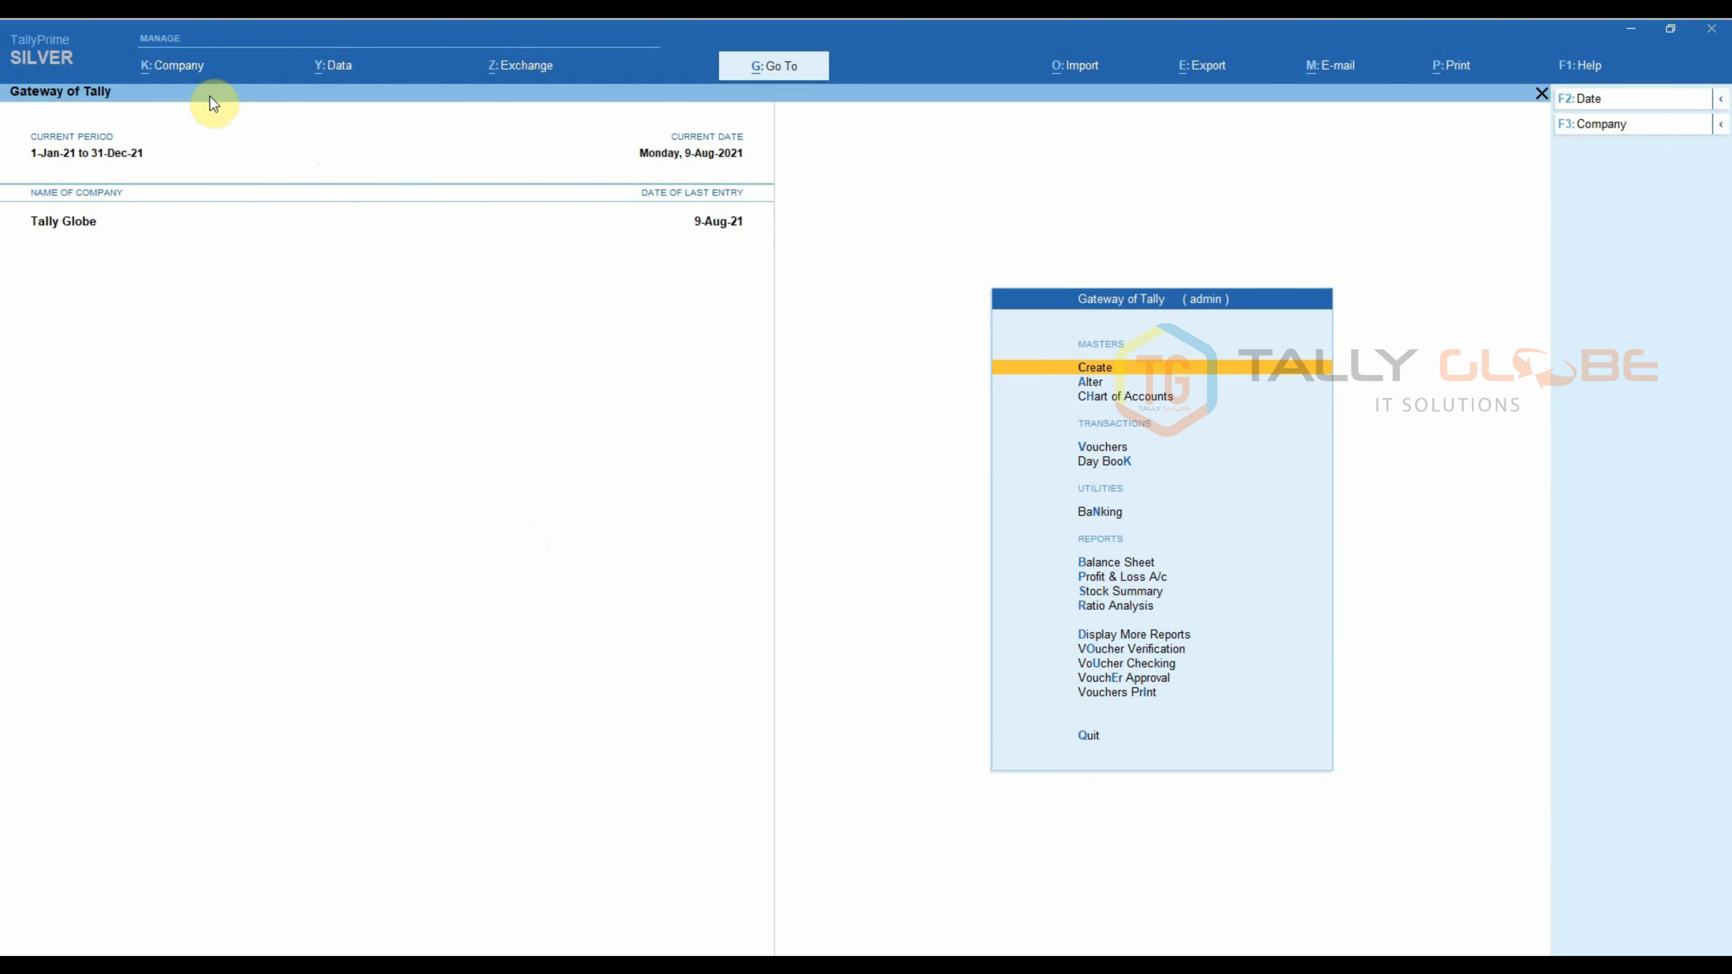
Open the voucher type security details for user b from the company's list of users
{"action": "left_click", "coordinate": [181, 66]}
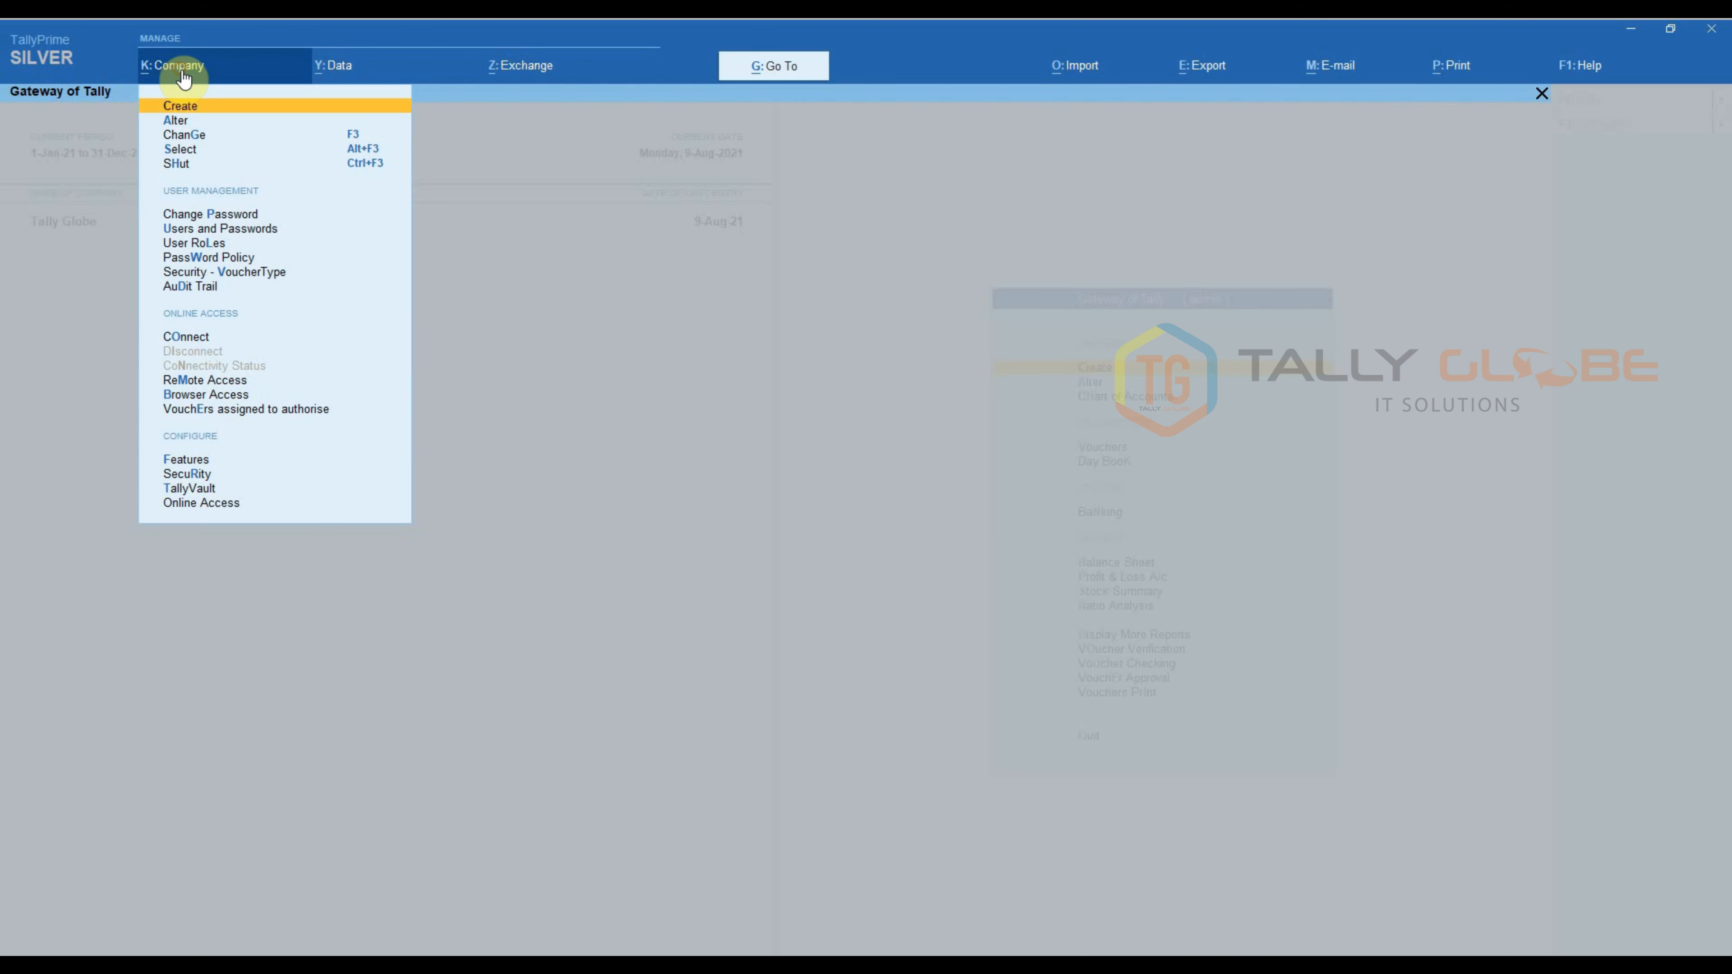
{"action": "left_click", "coordinate": [235, 228]}
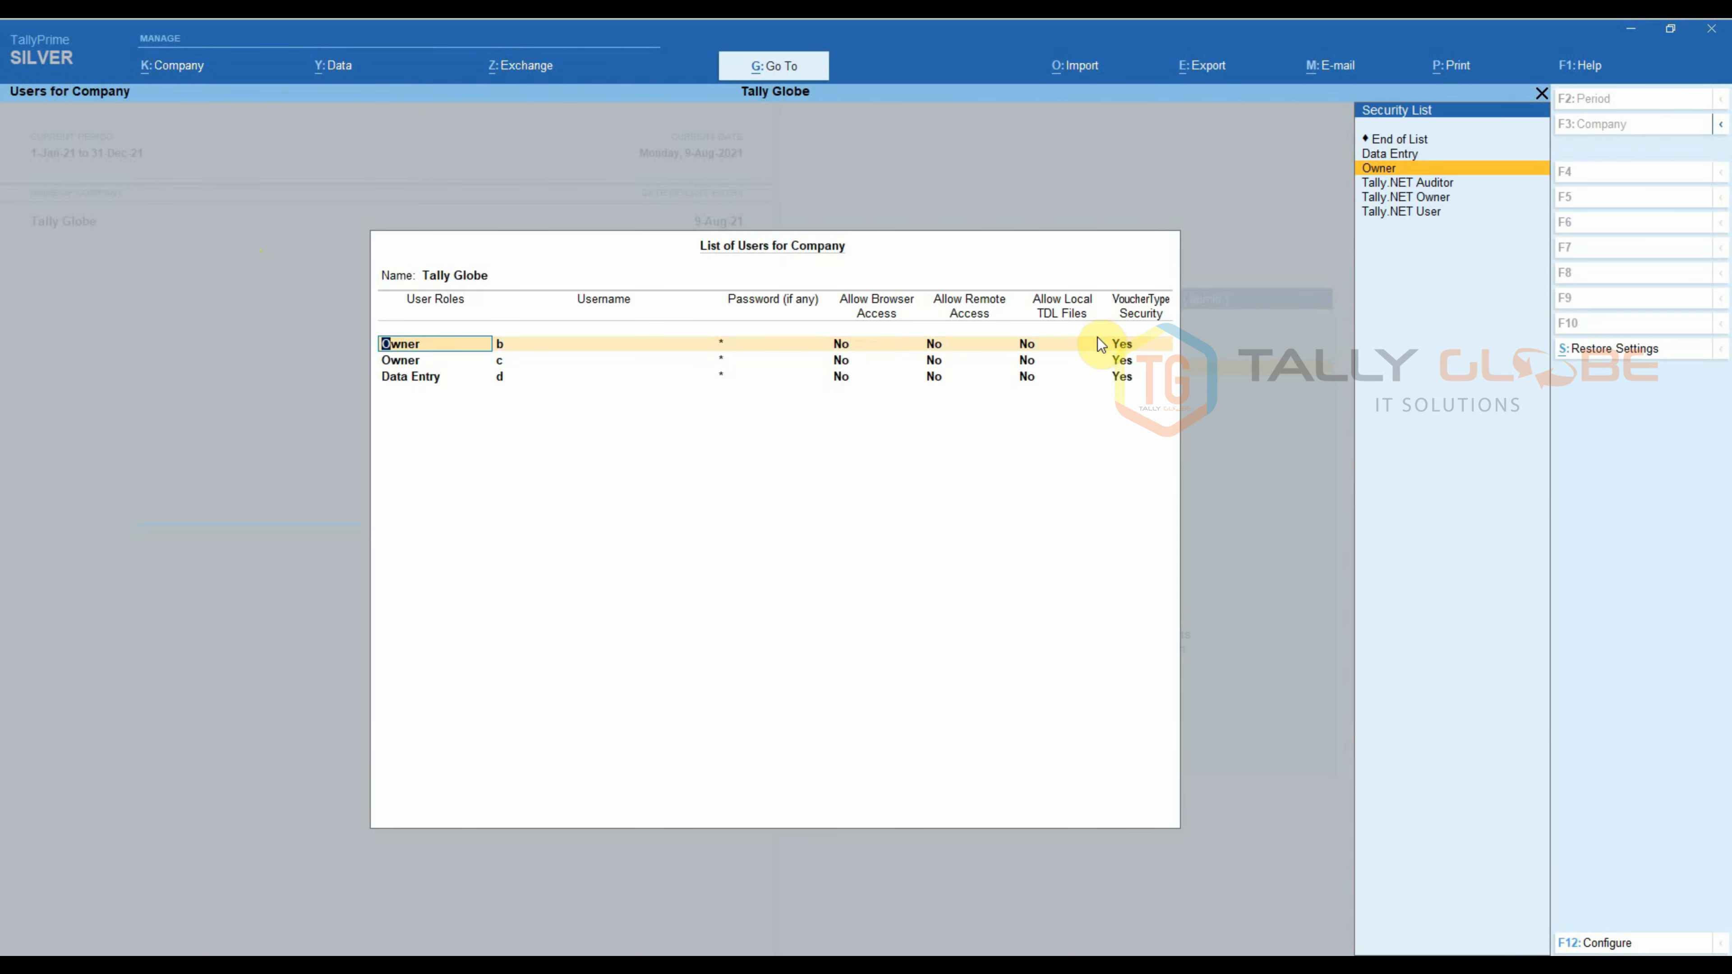
{"action": "left_click", "coordinate": [1132, 355]}
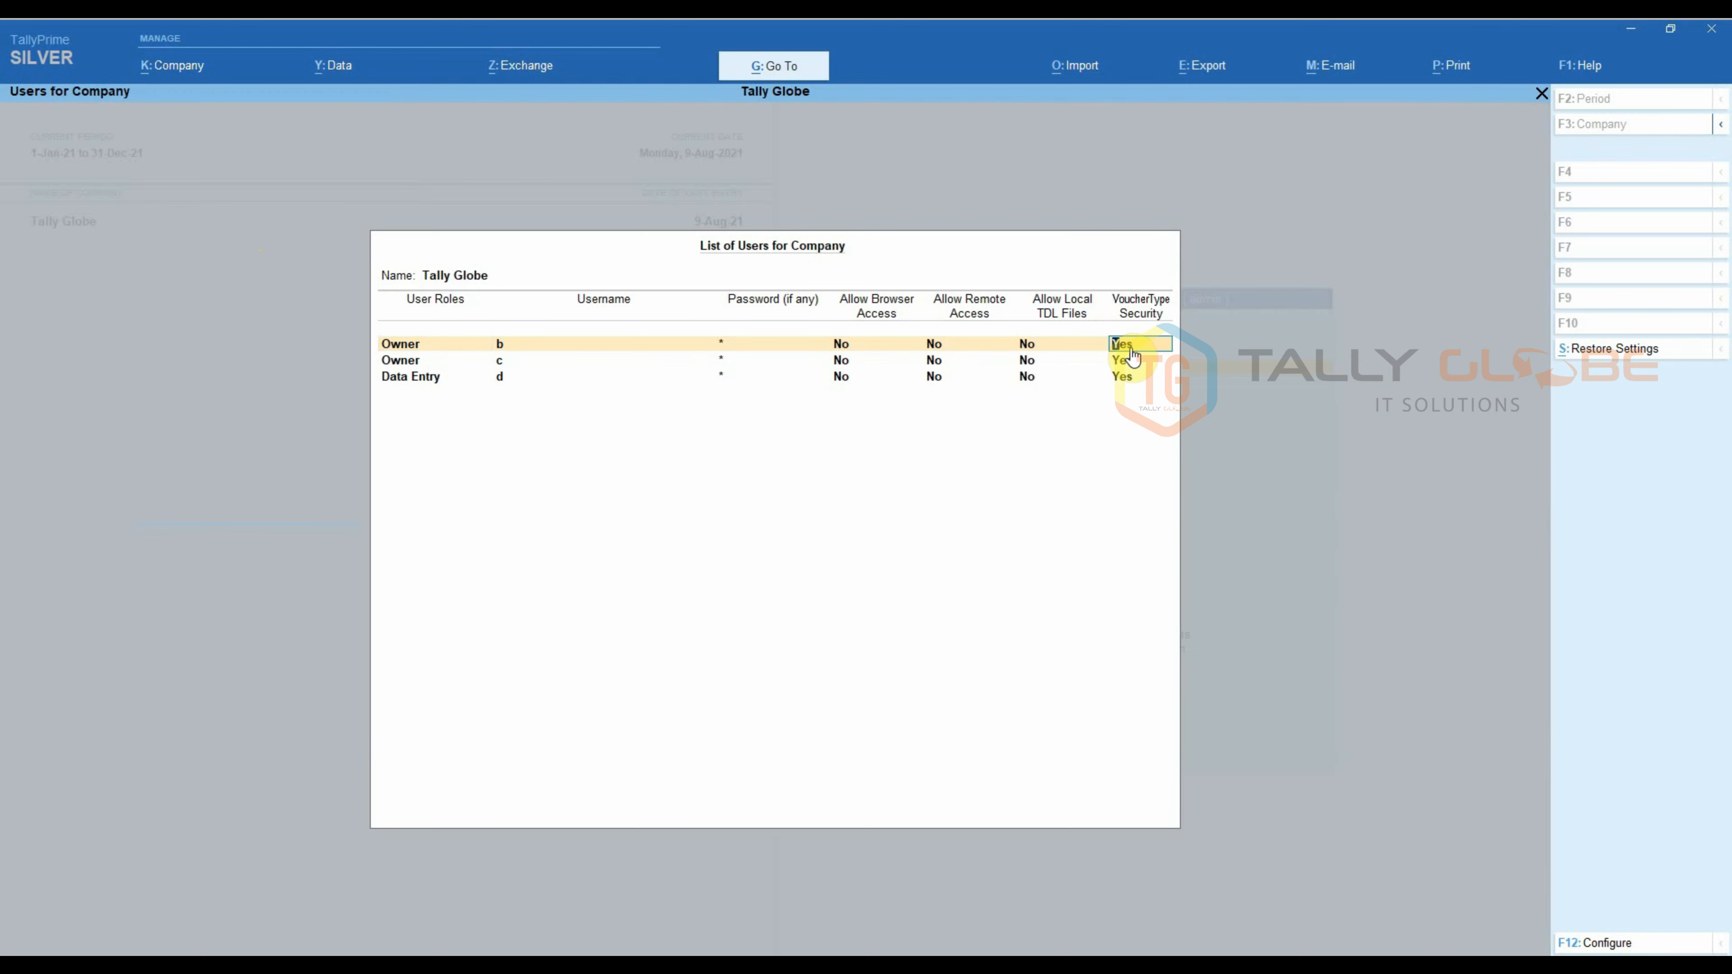
{"action": "key", "text": "Return"}
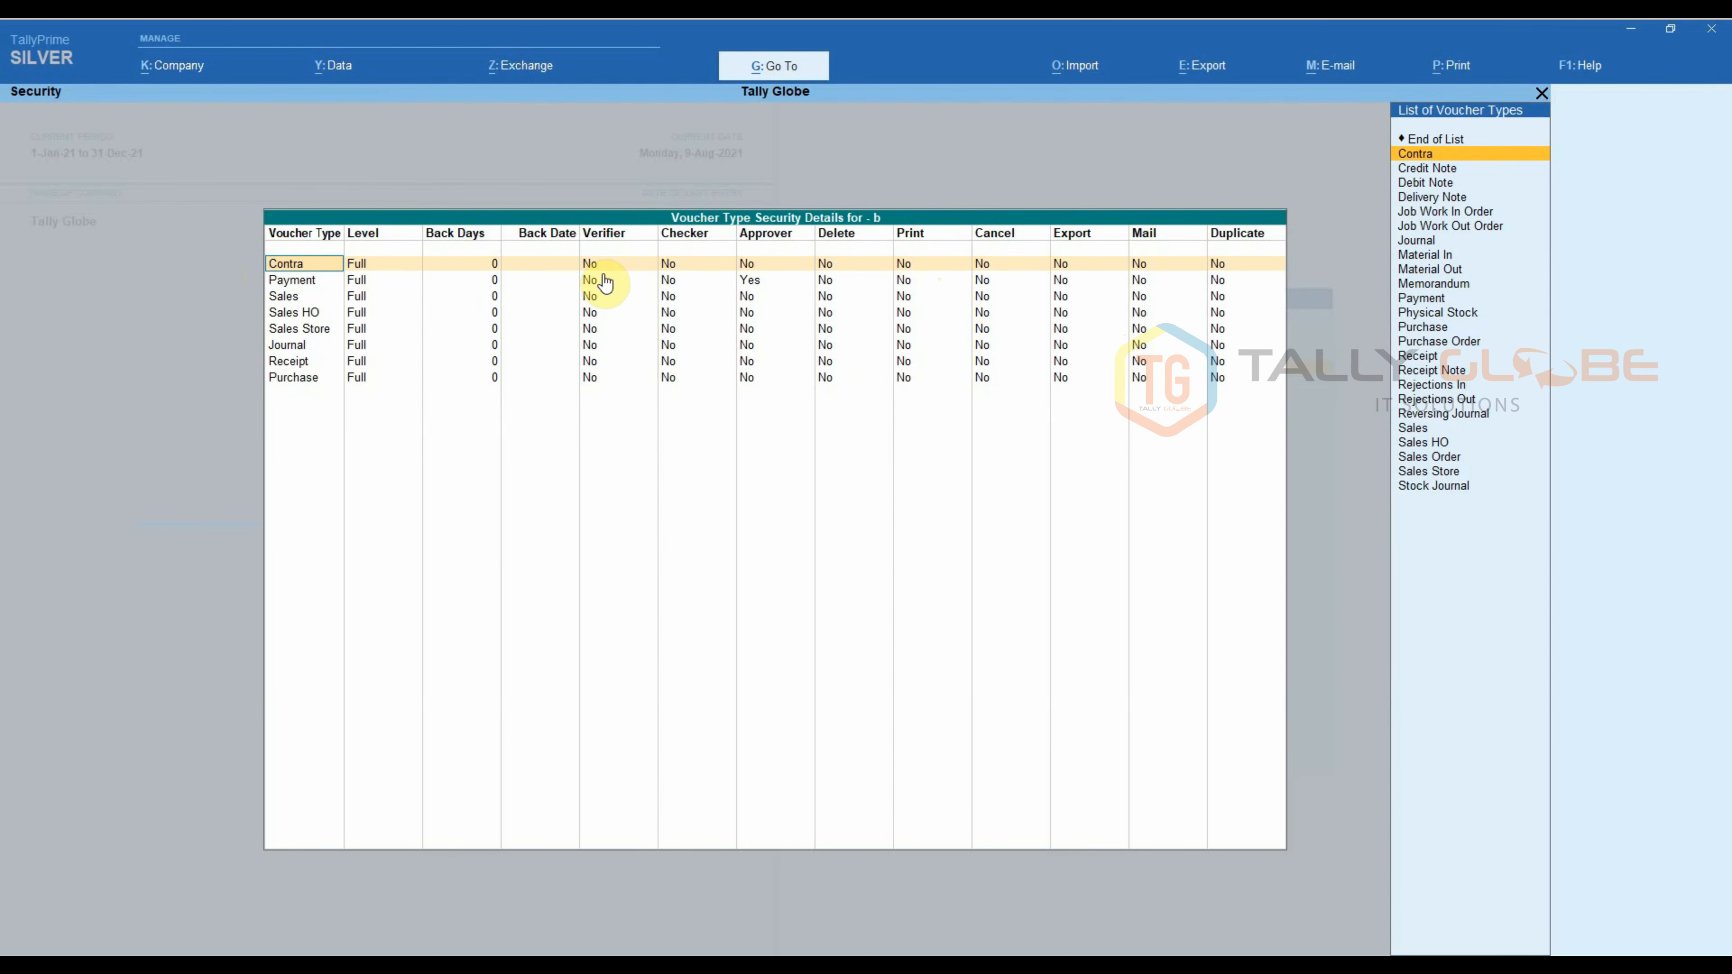
Keep user b's Contra rights and set Payment to full level with Verifier and Checker No and Approver Yes
{"action": "key", "text": "Return"}
{"action": "key", "text": "Return"}
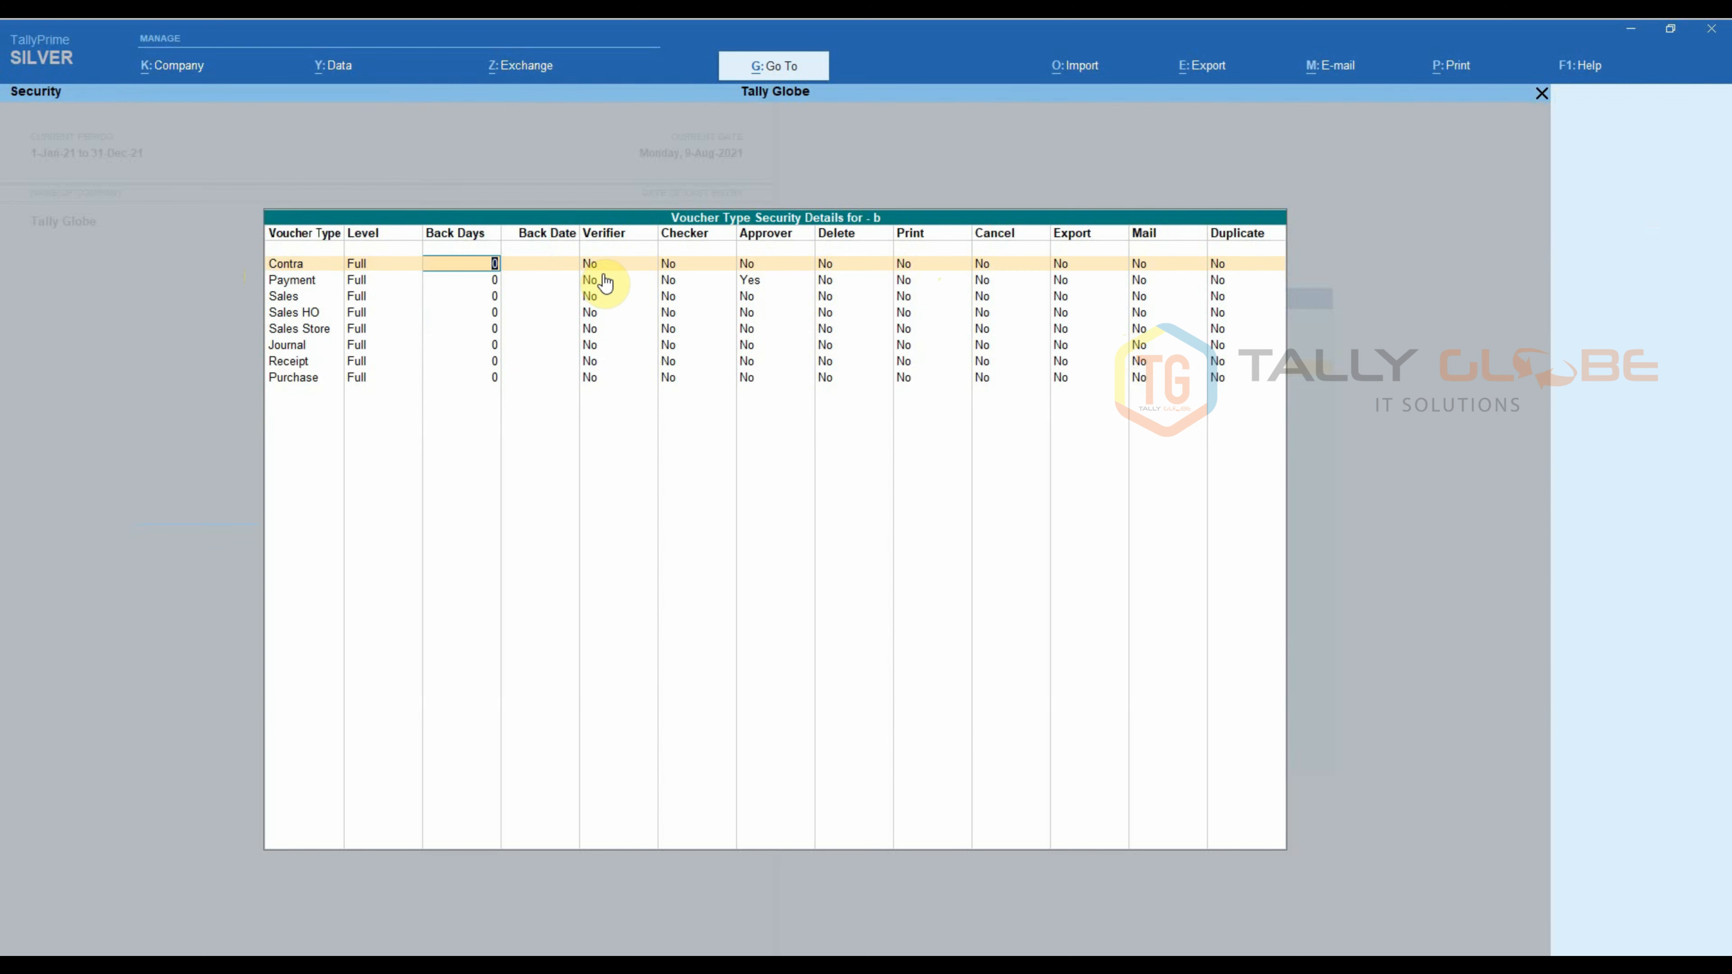
{"action": "key", "text": "Return"}
{"action": "key", "text": "Return"}
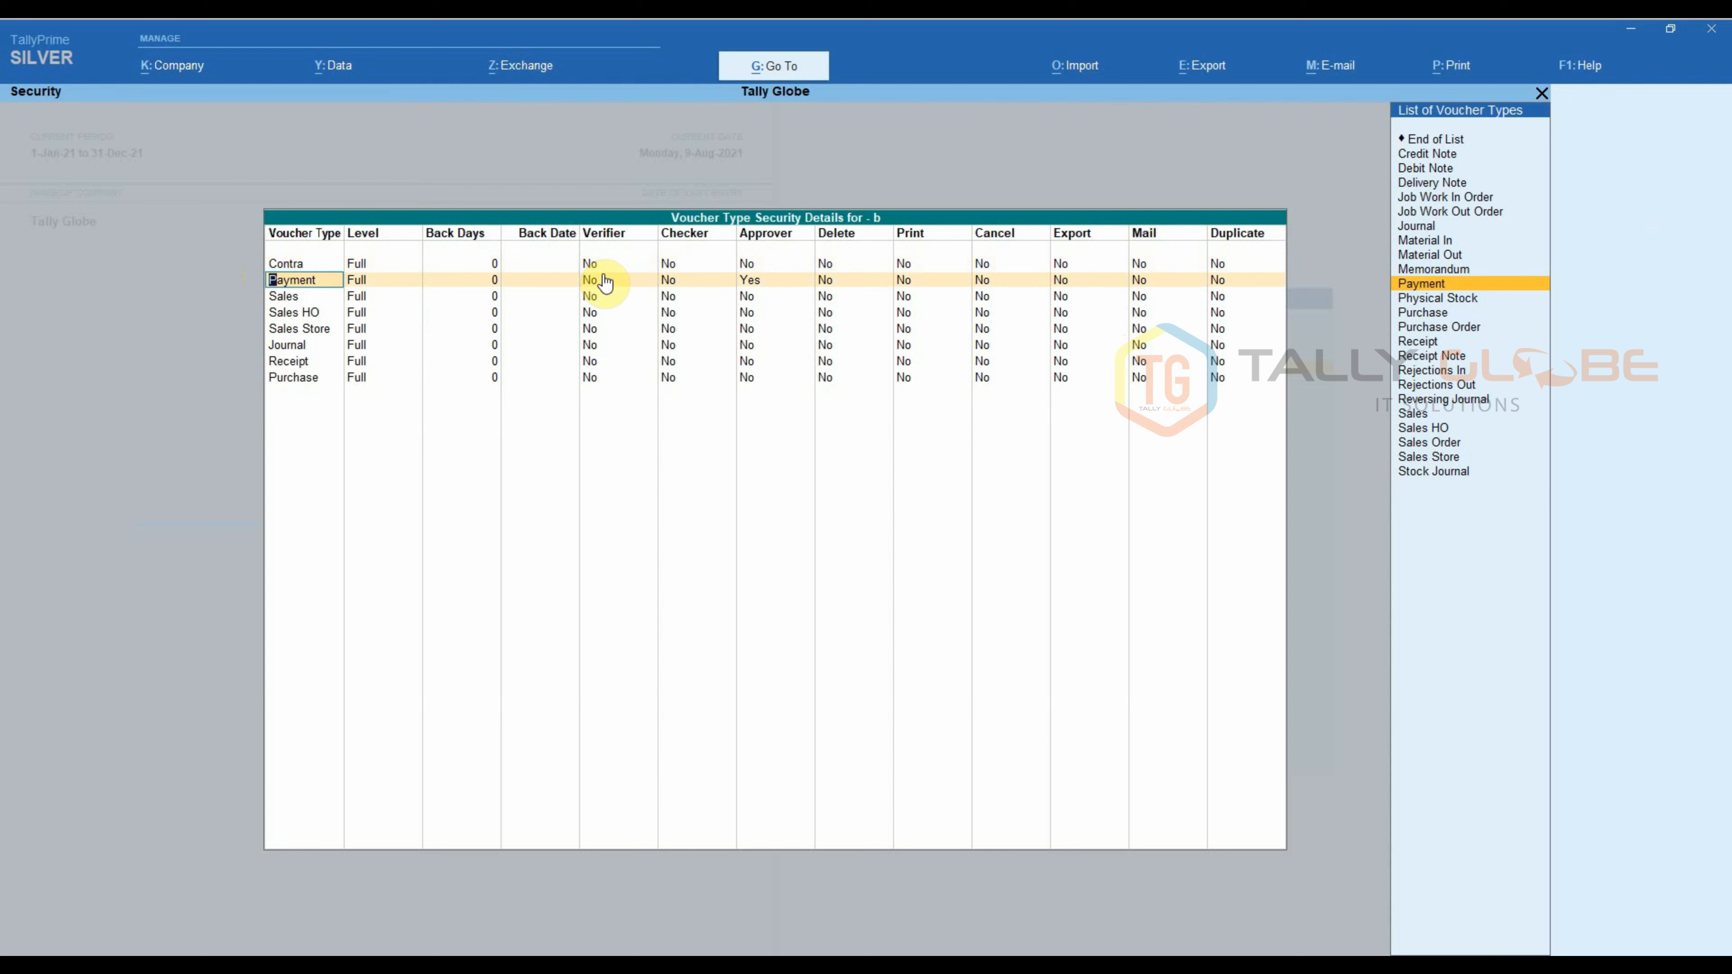
{"action": "key", "text": "Return"}
{"action": "key", "text": "Return"}
{"action": "key", "text": "Return"}
{"action": "key", "text": "Return"}
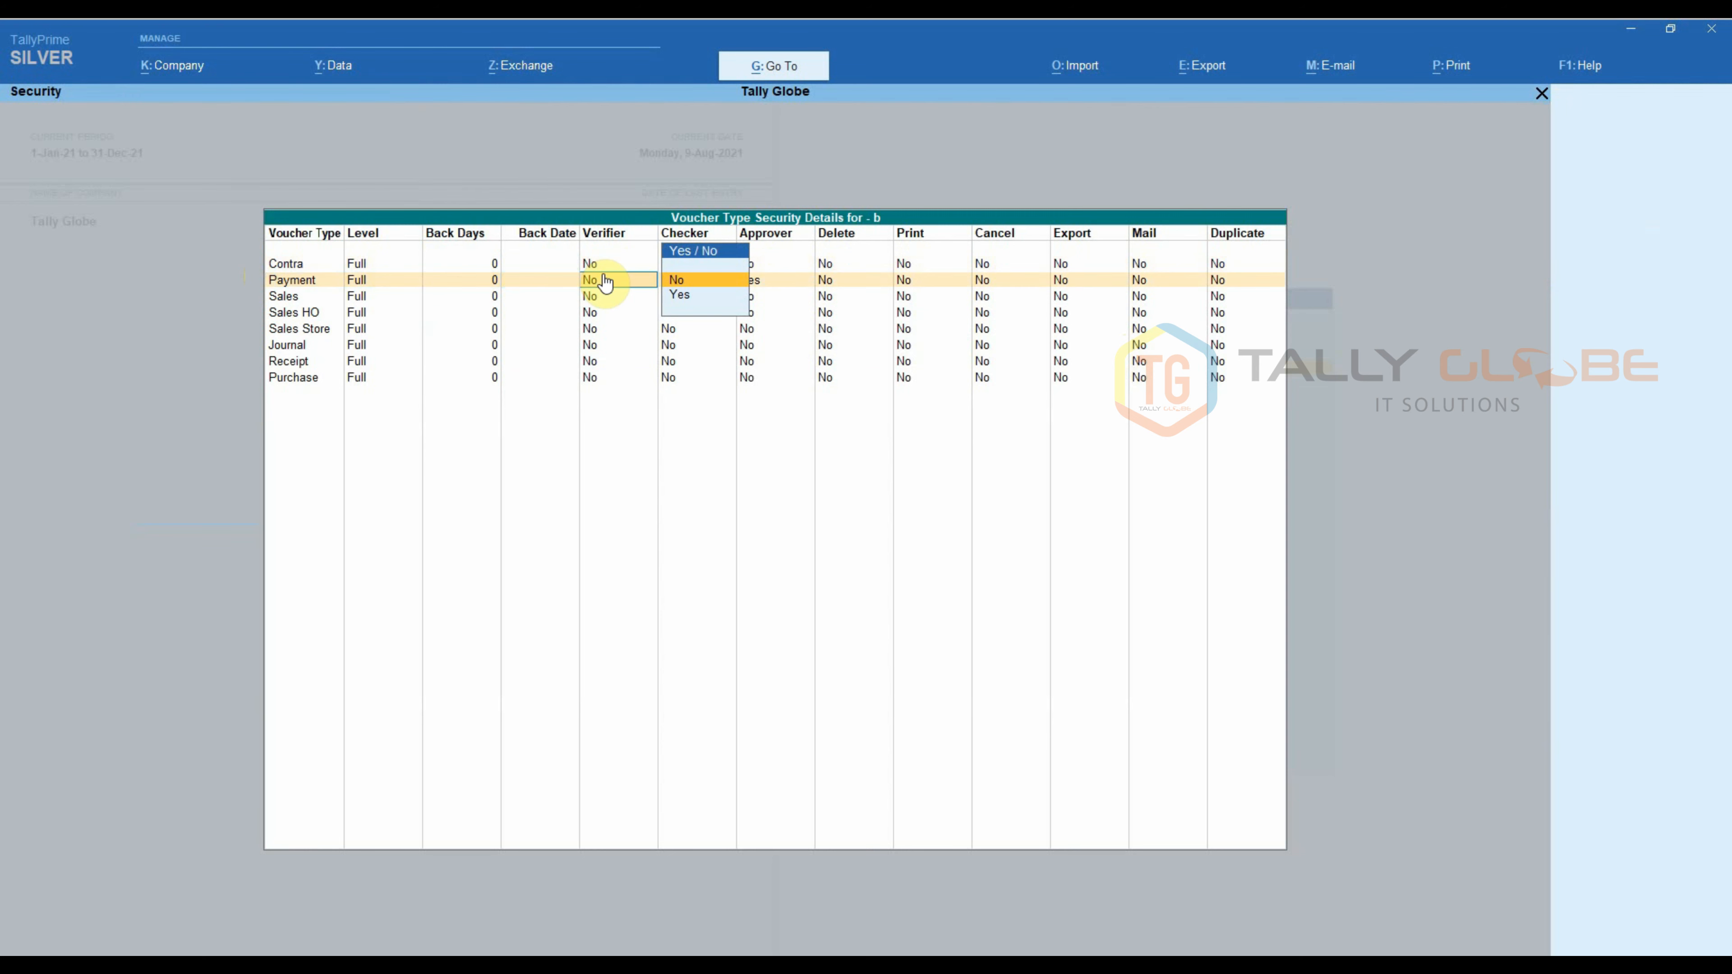
{"action": "key", "text": "Return"}
{"action": "key", "text": "y"}
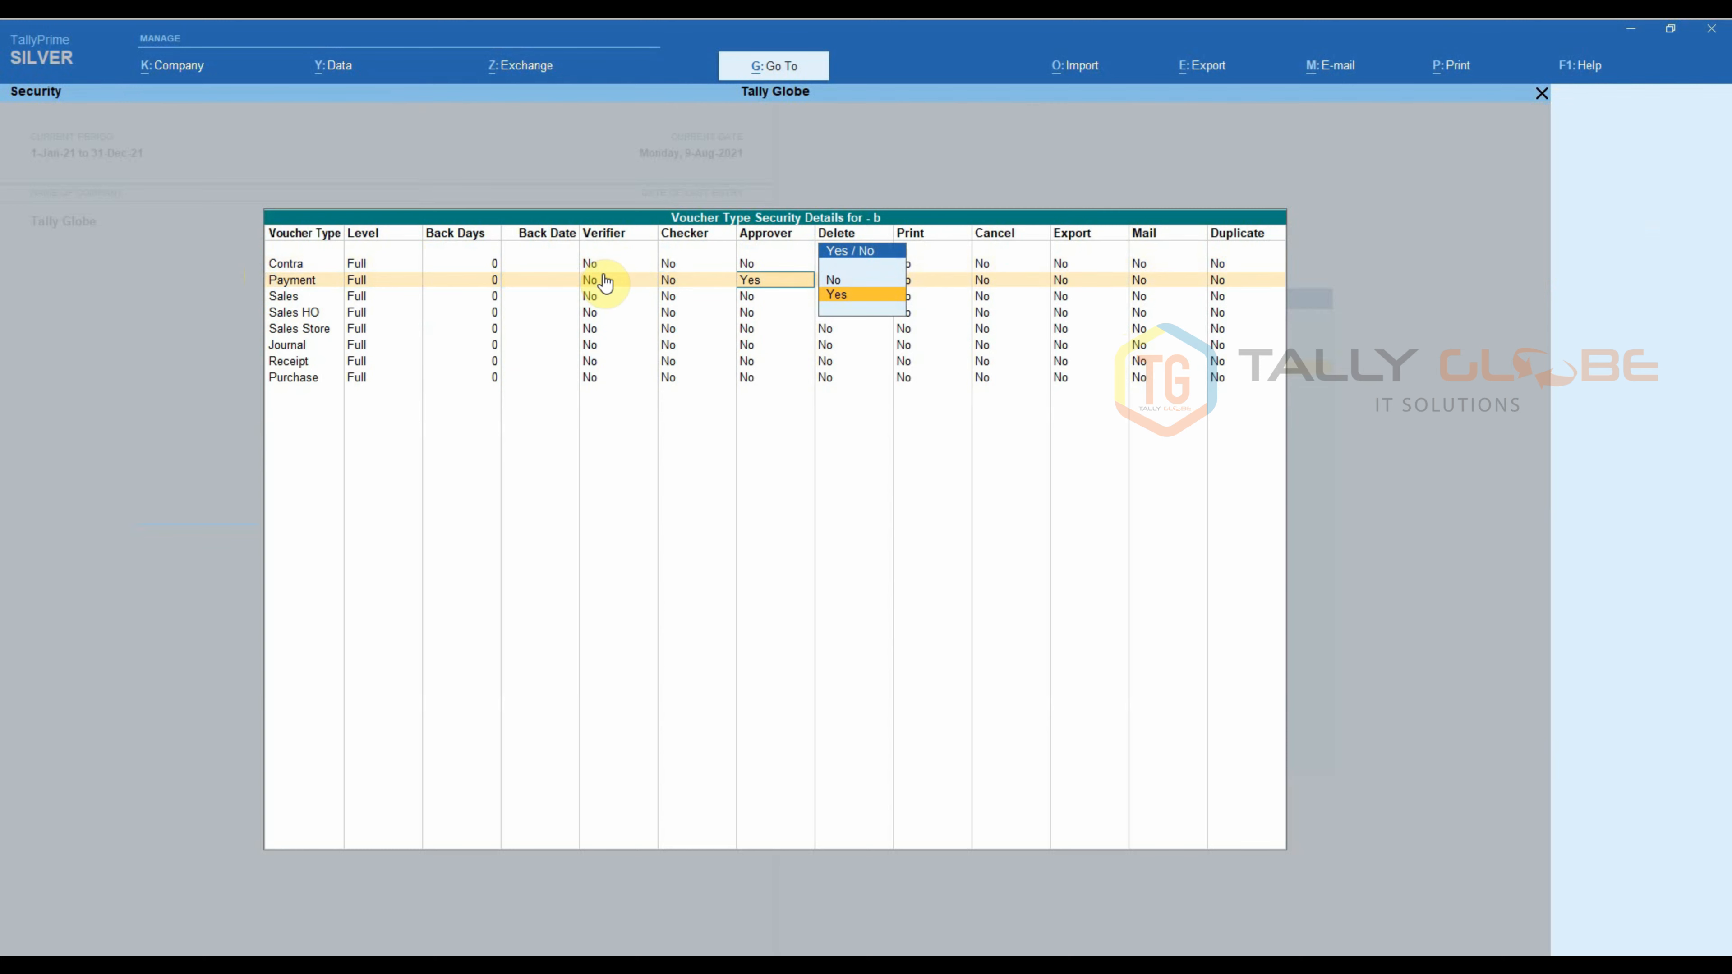
{"action": "key", "text": "Return"}
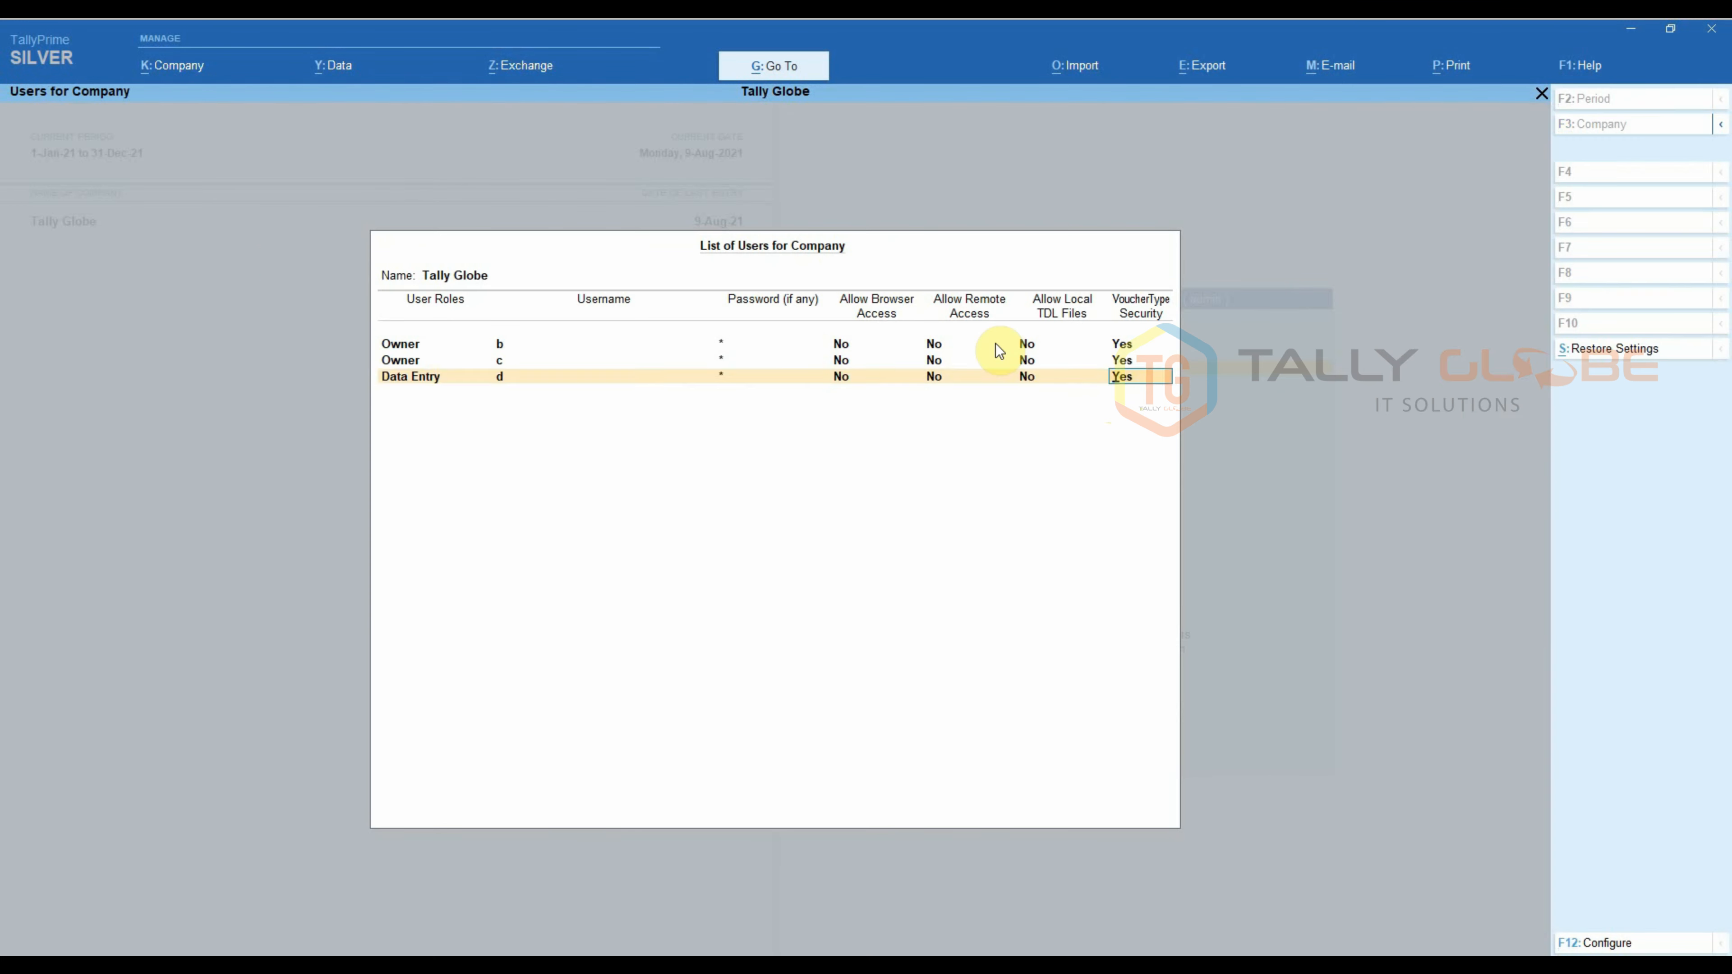
Save the company's user list with VoucherType Security enabled for users b, c and d
{"action": "key", "text": "Return"}
{"action": "key", "text": "Return"}
{"action": "key", "text": "Return"}
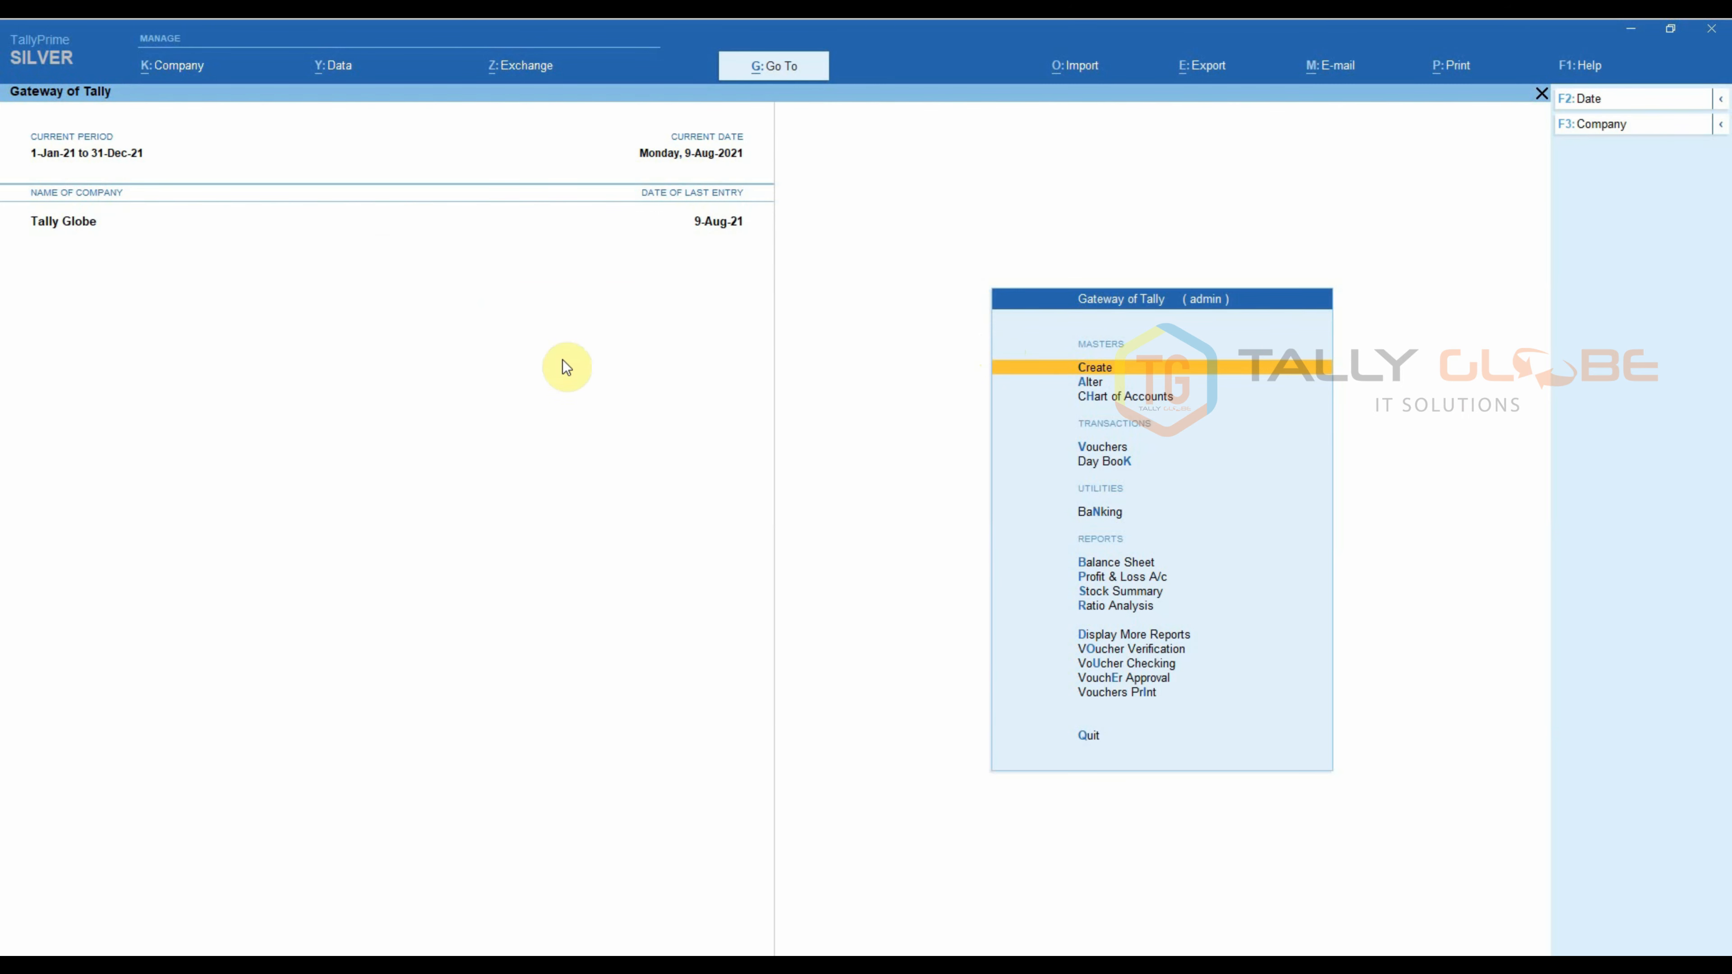
Review the voucher type security details for all users of the company
{"action": "left_click", "coordinate": [169, 68]}
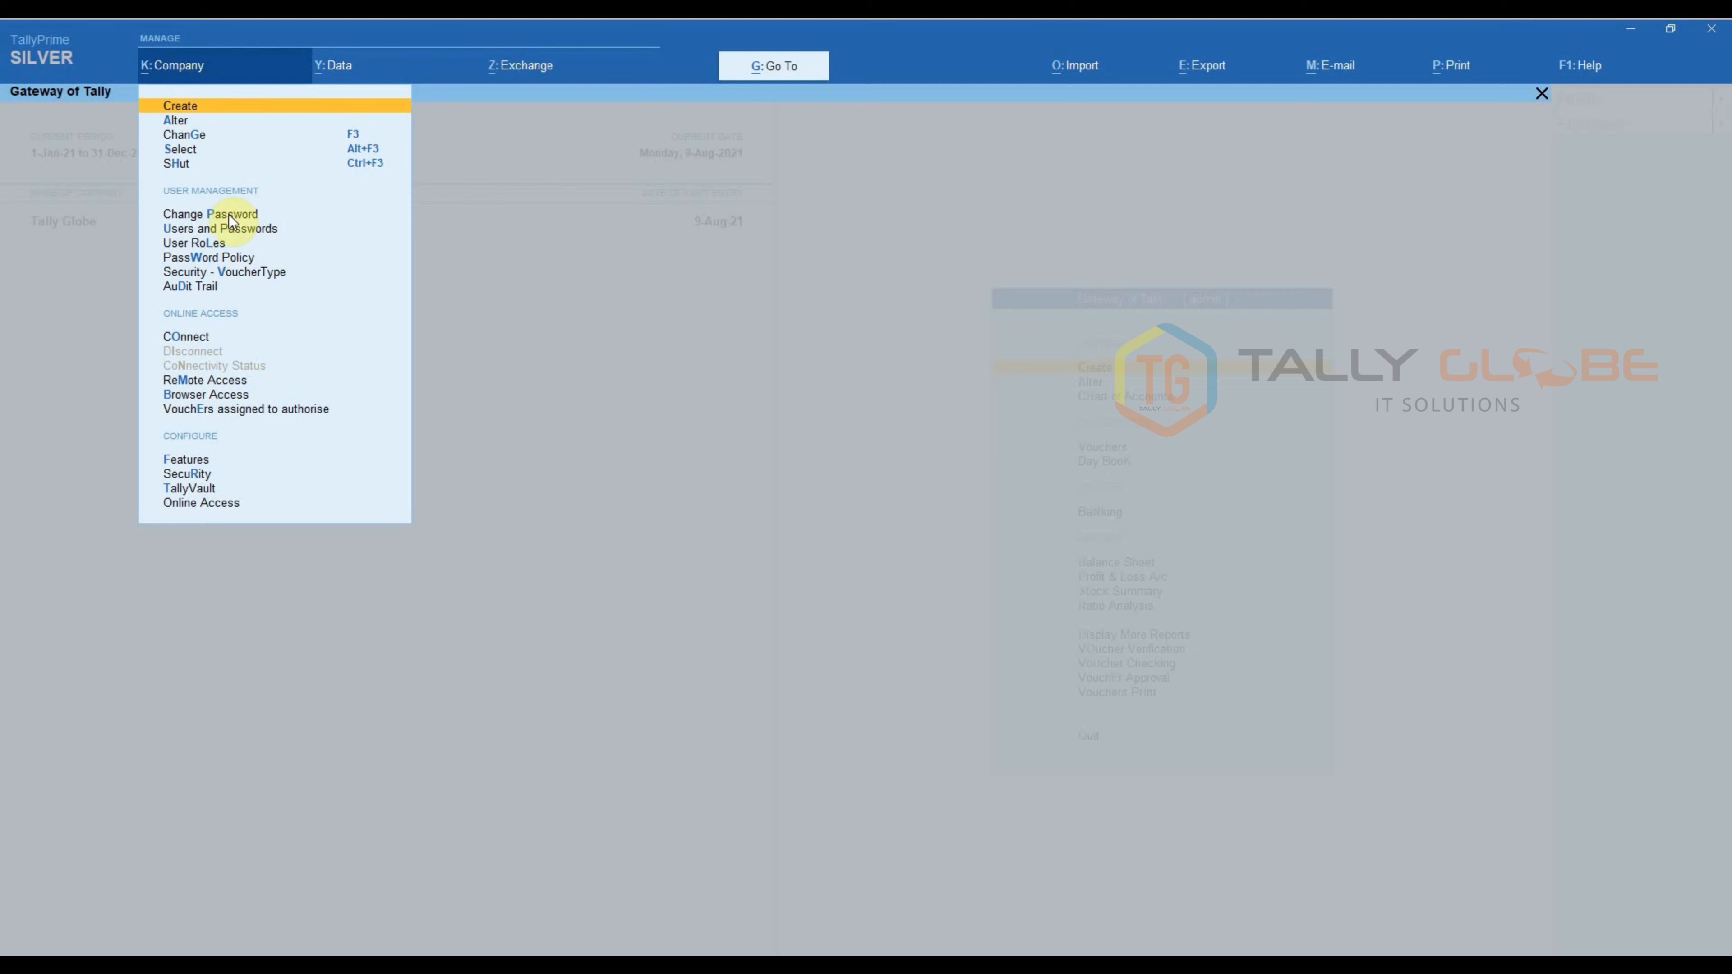
{"action": "left_click", "coordinate": [238, 273]}
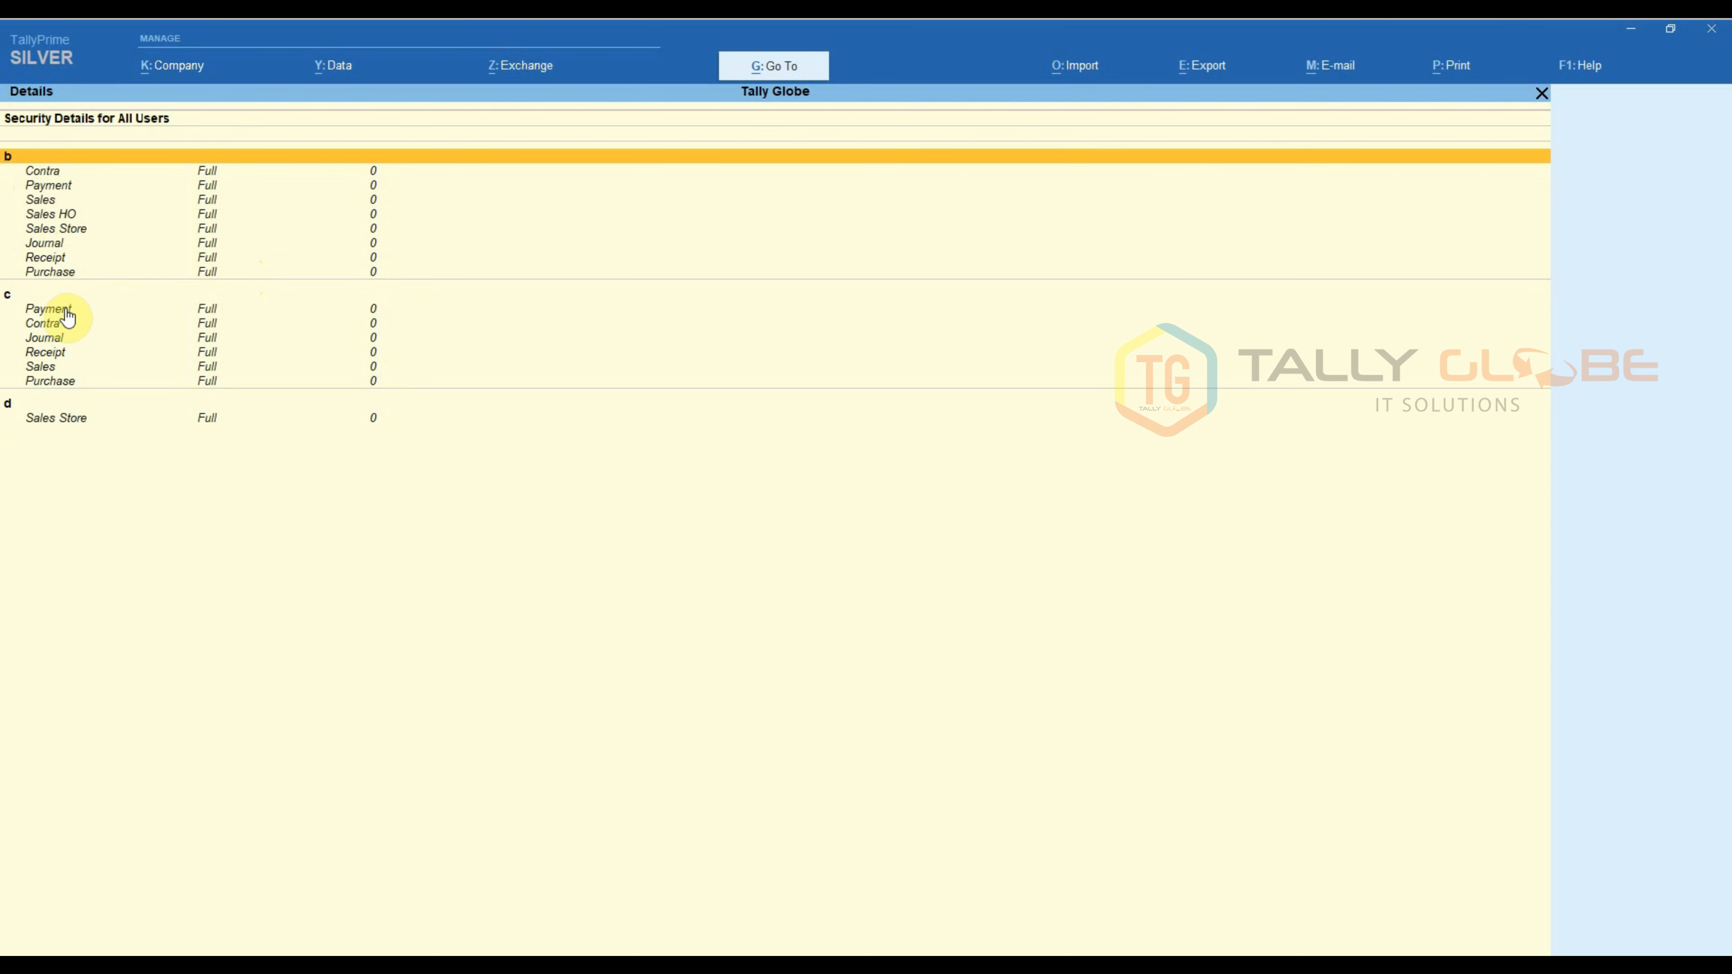
{"action": "key", "text": "Escape"}
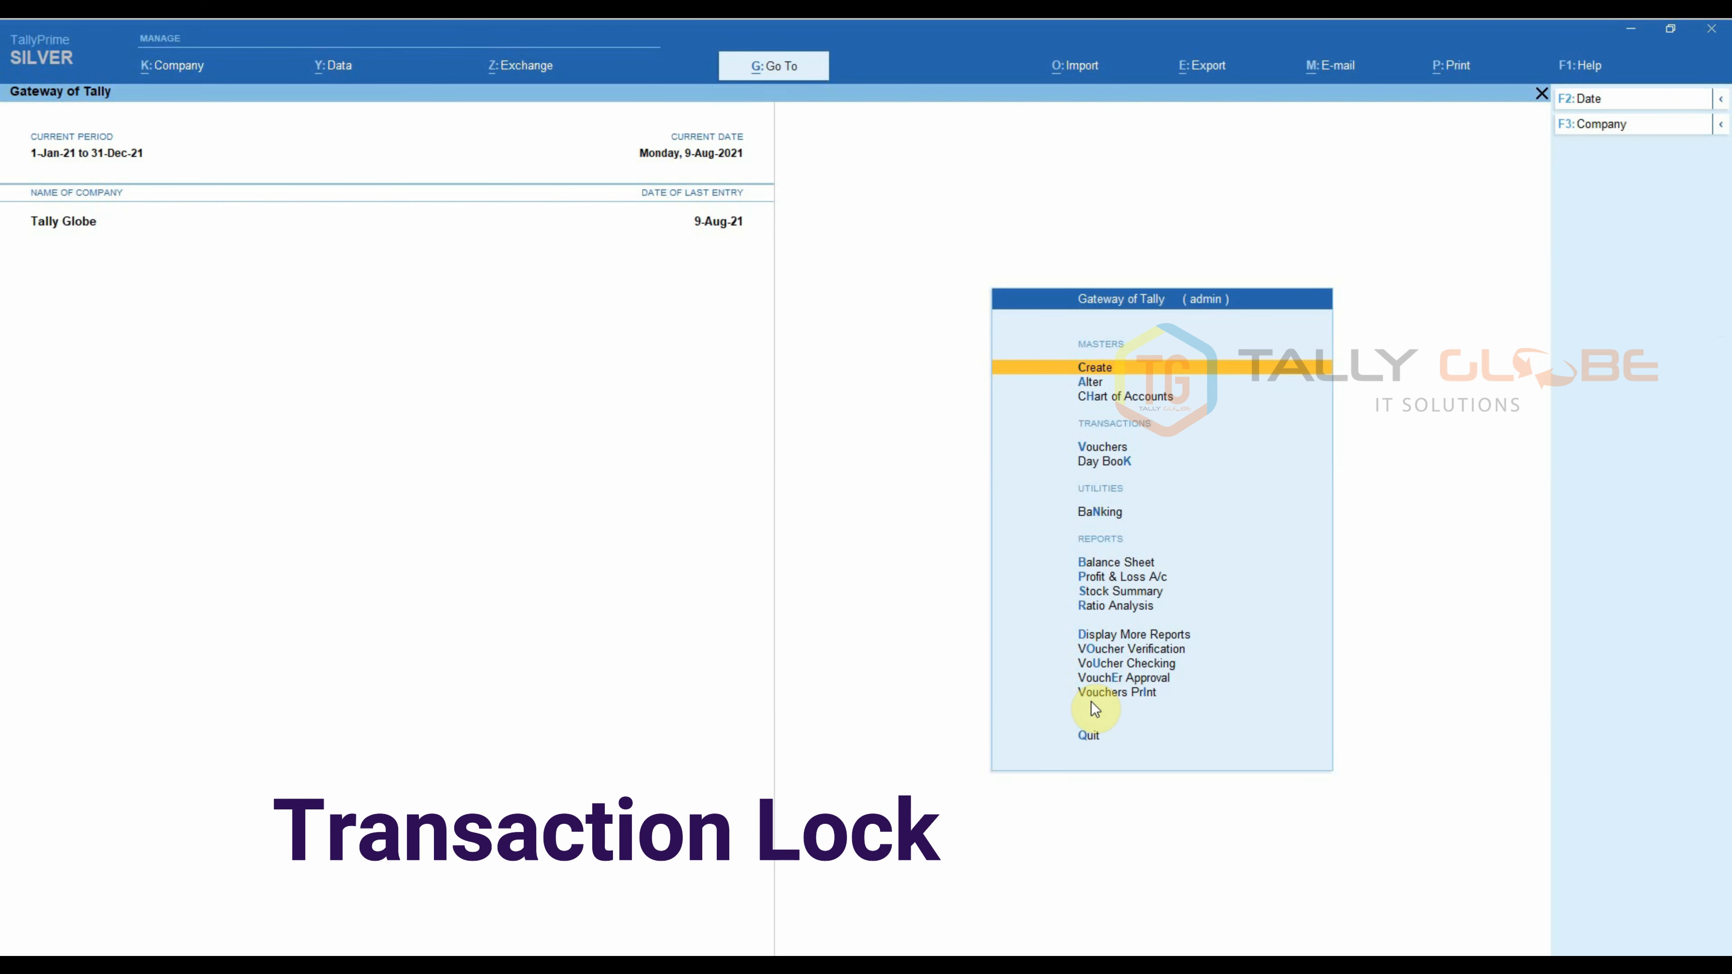
Display the Day Book for the period 1-Jan-21 to 9-Aug-21
{"action": "key", "text": "d"}
{"action": "key", "text": "d"}
{"action": "key", "text": "F2"}
{"action": "key", "text": "BackSpace"}
{"action": "key", "text": "Return"}
Lock the 15.00 Repairs & Maintenance payment of 29-Jul-21 and open the voucher to check its lock
{"action": "key", "text": "Up"}
{"action": "key", "text": "Up"}
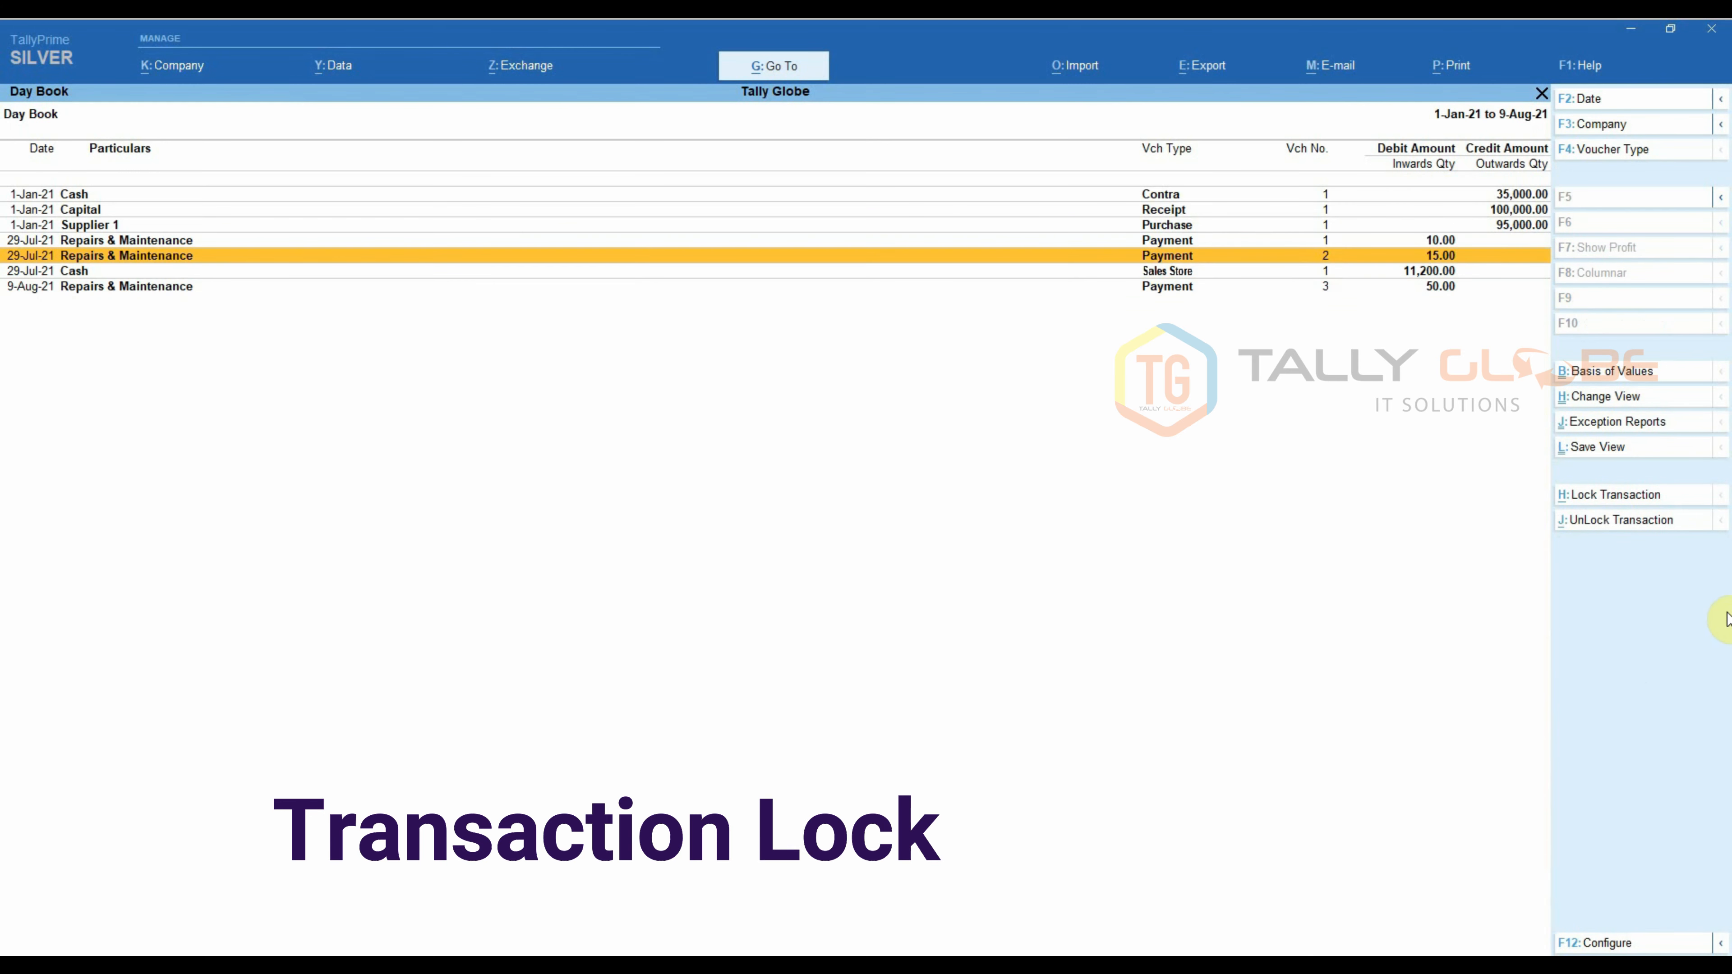
{"action": "key", "text": "space"}
{"action": "left_click", "coordinate": [1609, 498]}
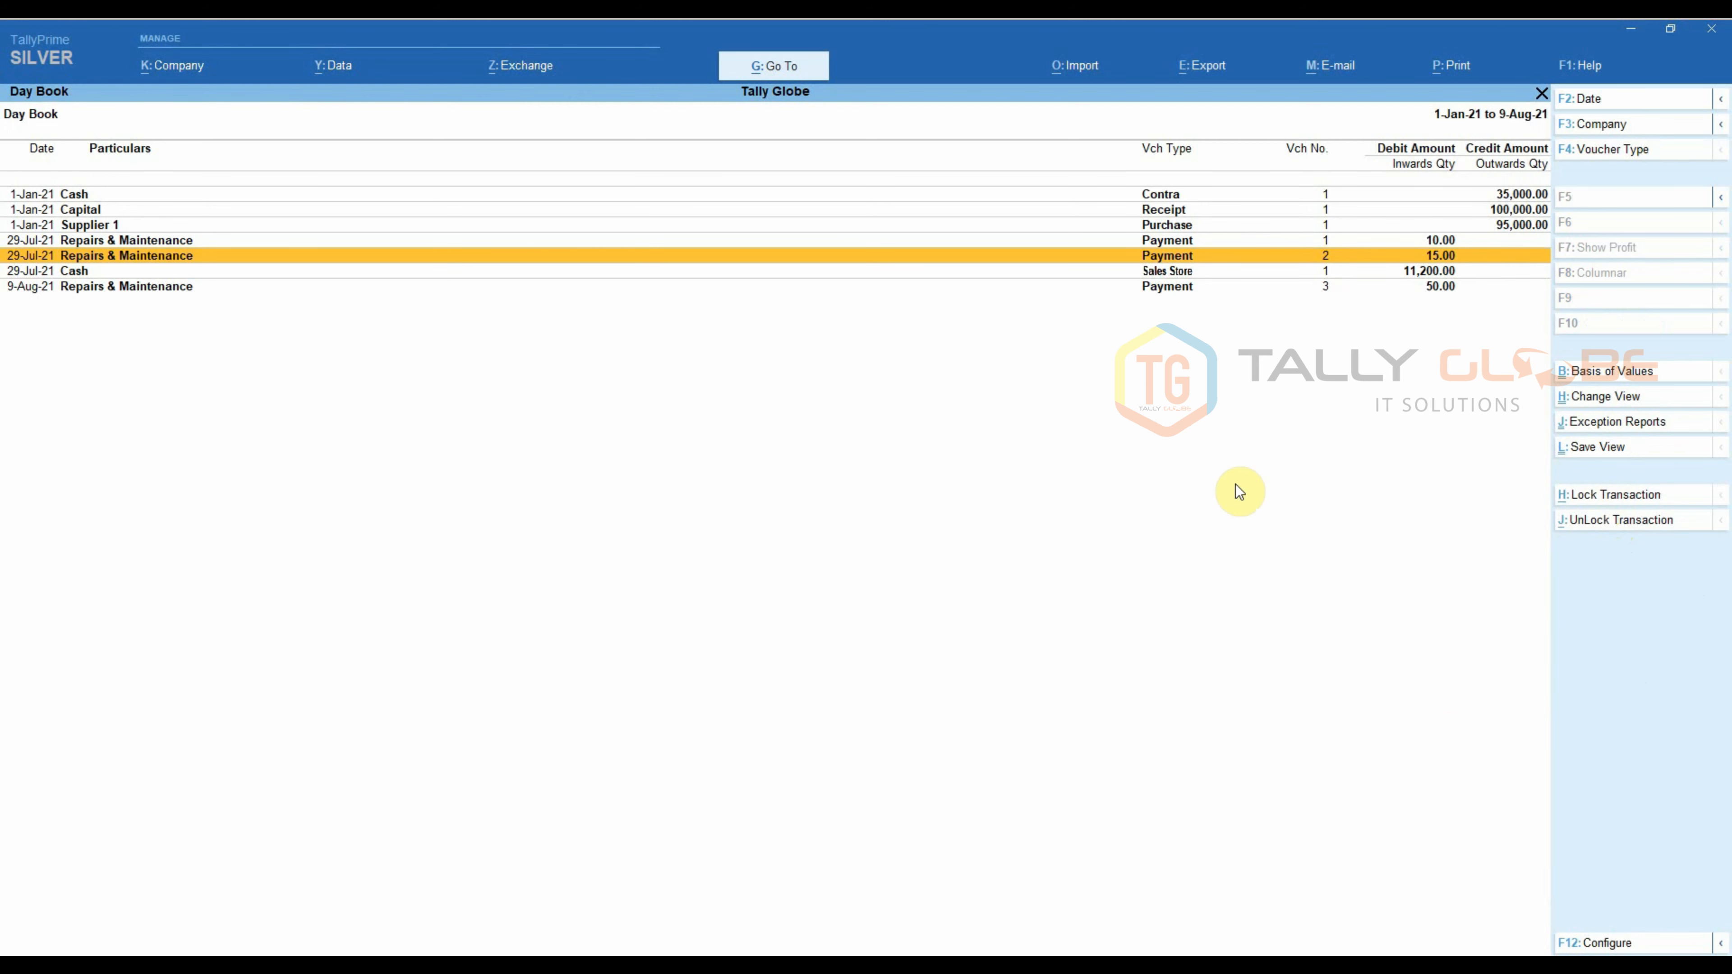
{"action": "key", "text": "Return"}
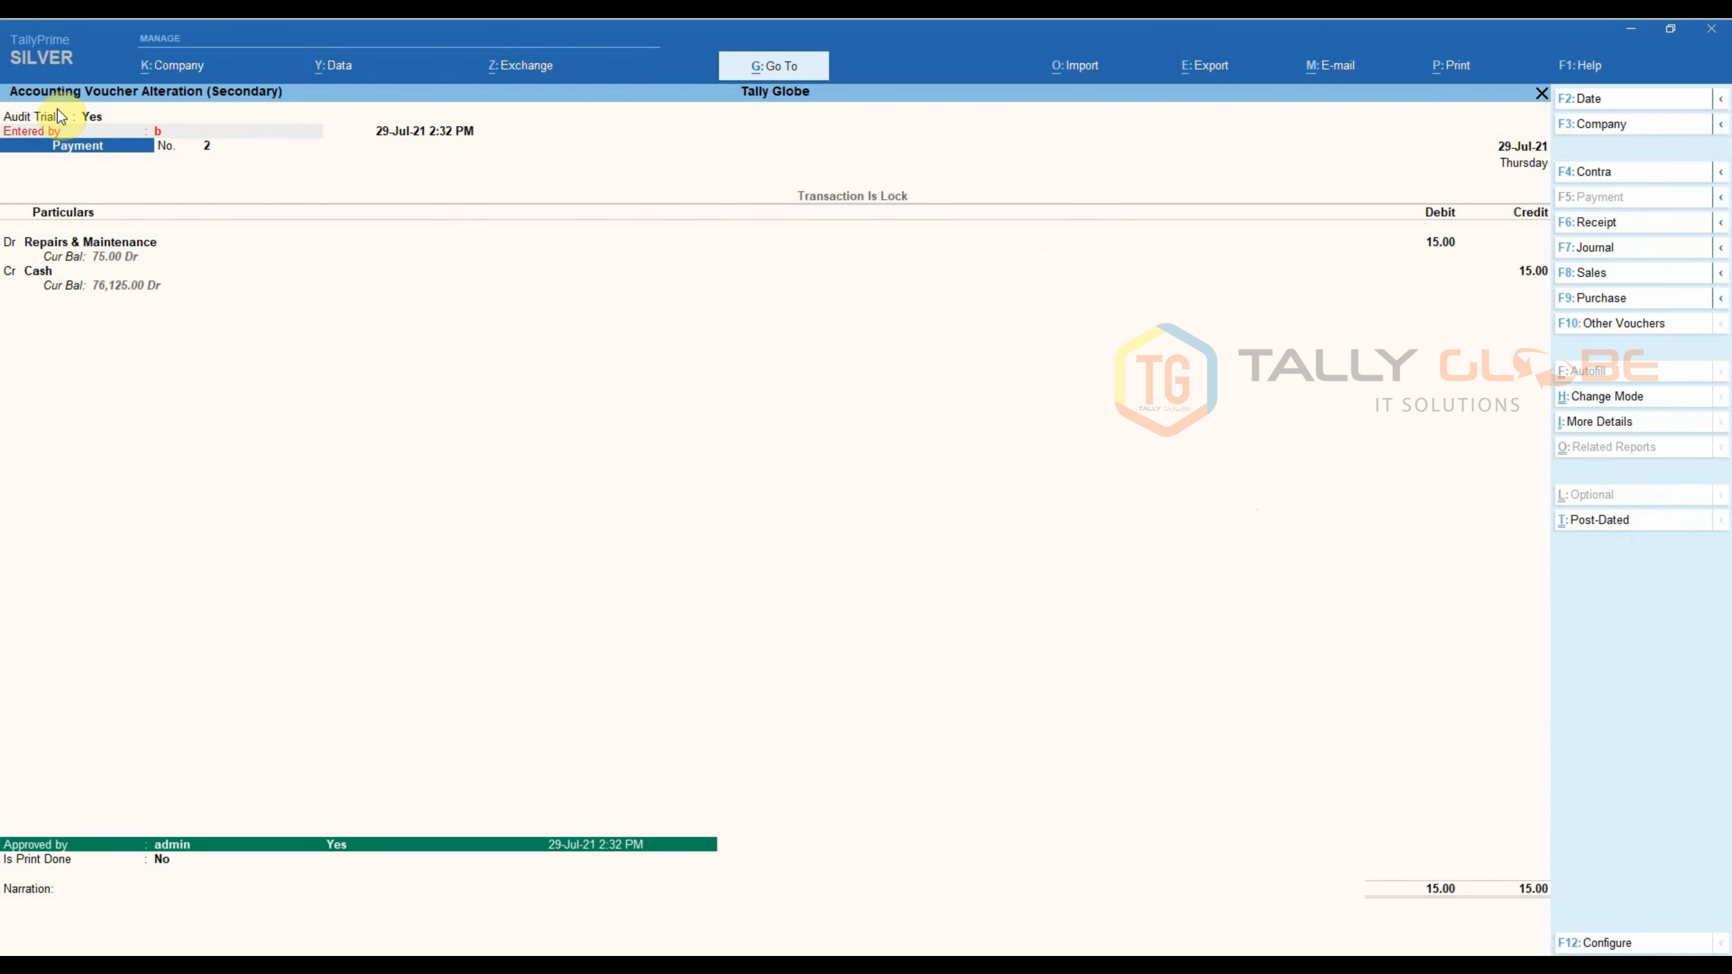
{"action": "key", "text": "Escape"}
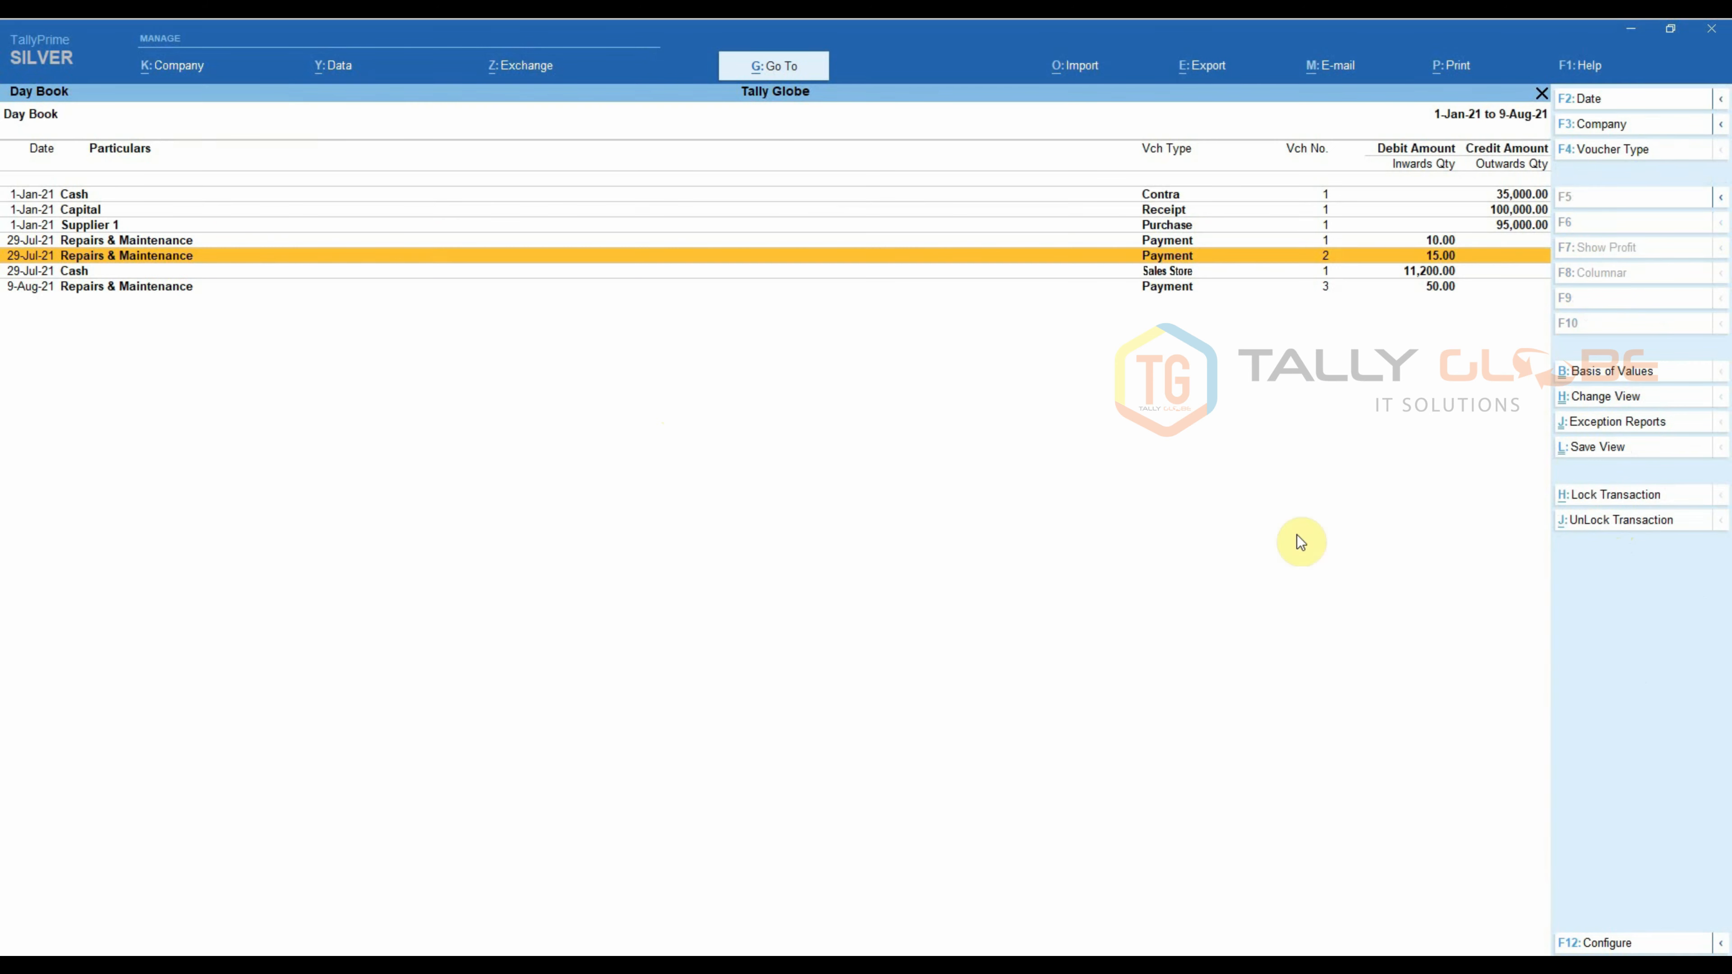
Lock the Day Book transactions and check the lock on the Supplier 1 purchase, 10.00 payment and Sales Store vouchers
{"action": "key", "text": "space"}
{"action": "left_click", "coordinate": [1661, 498]}
{"action": "key", "text": "Up"}
{"action": "key", "text": "Up"}
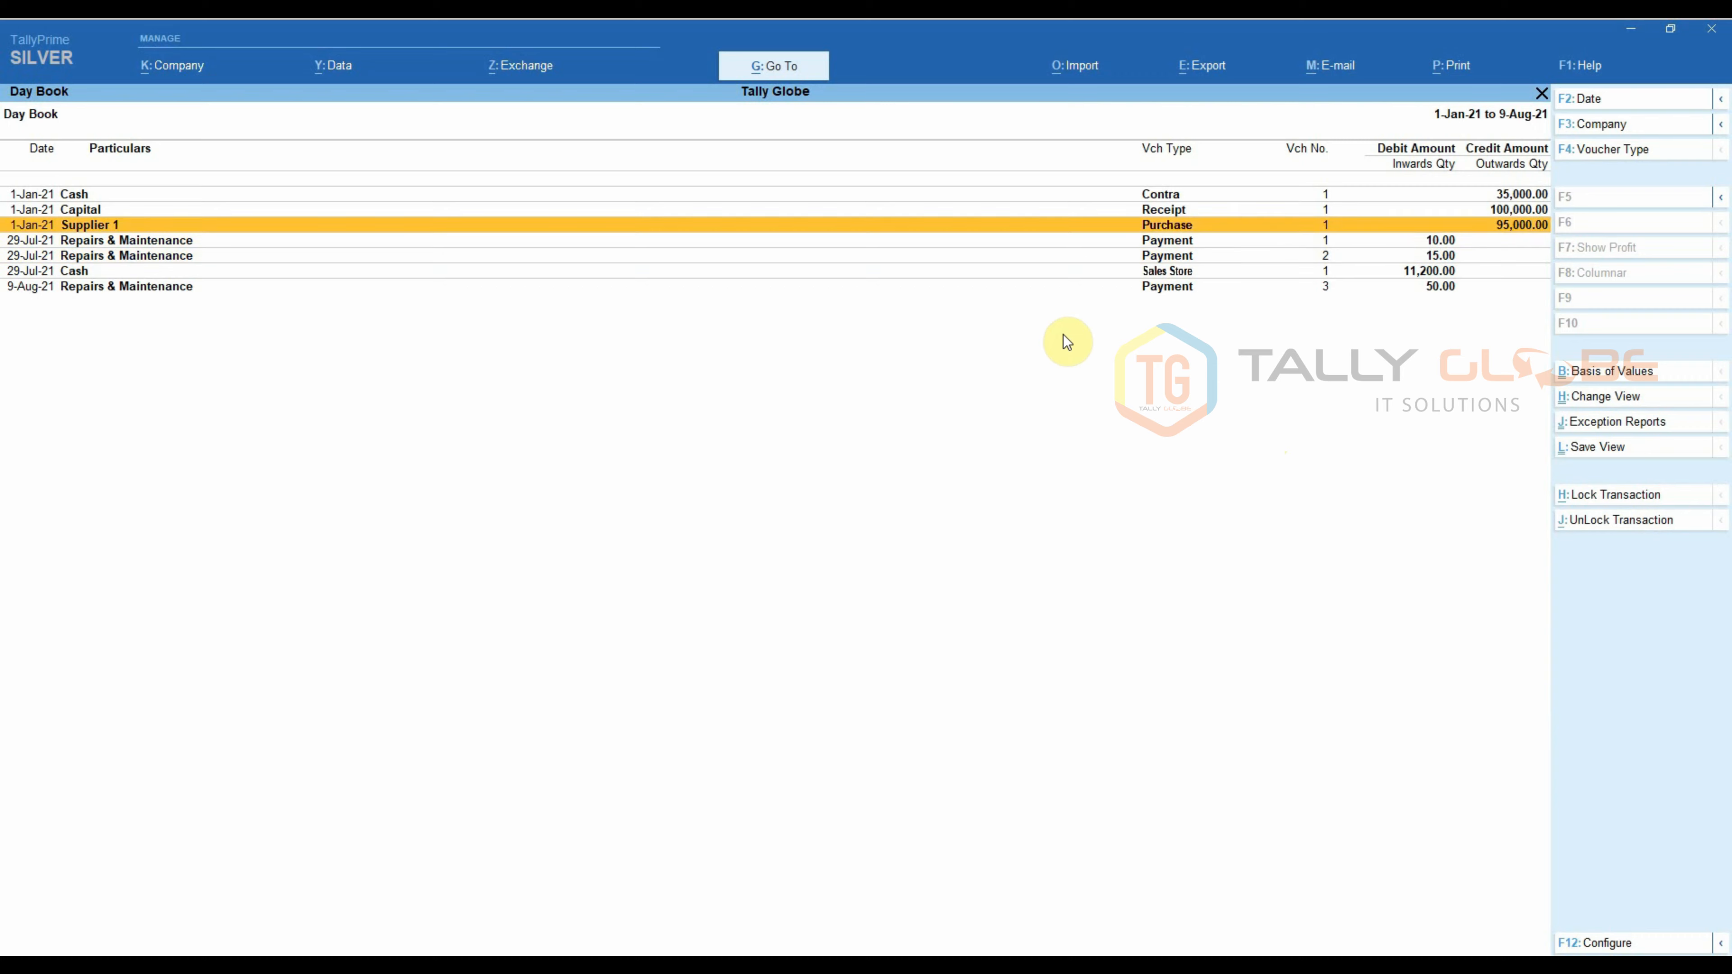
{"action": "key", "text": "Return"}
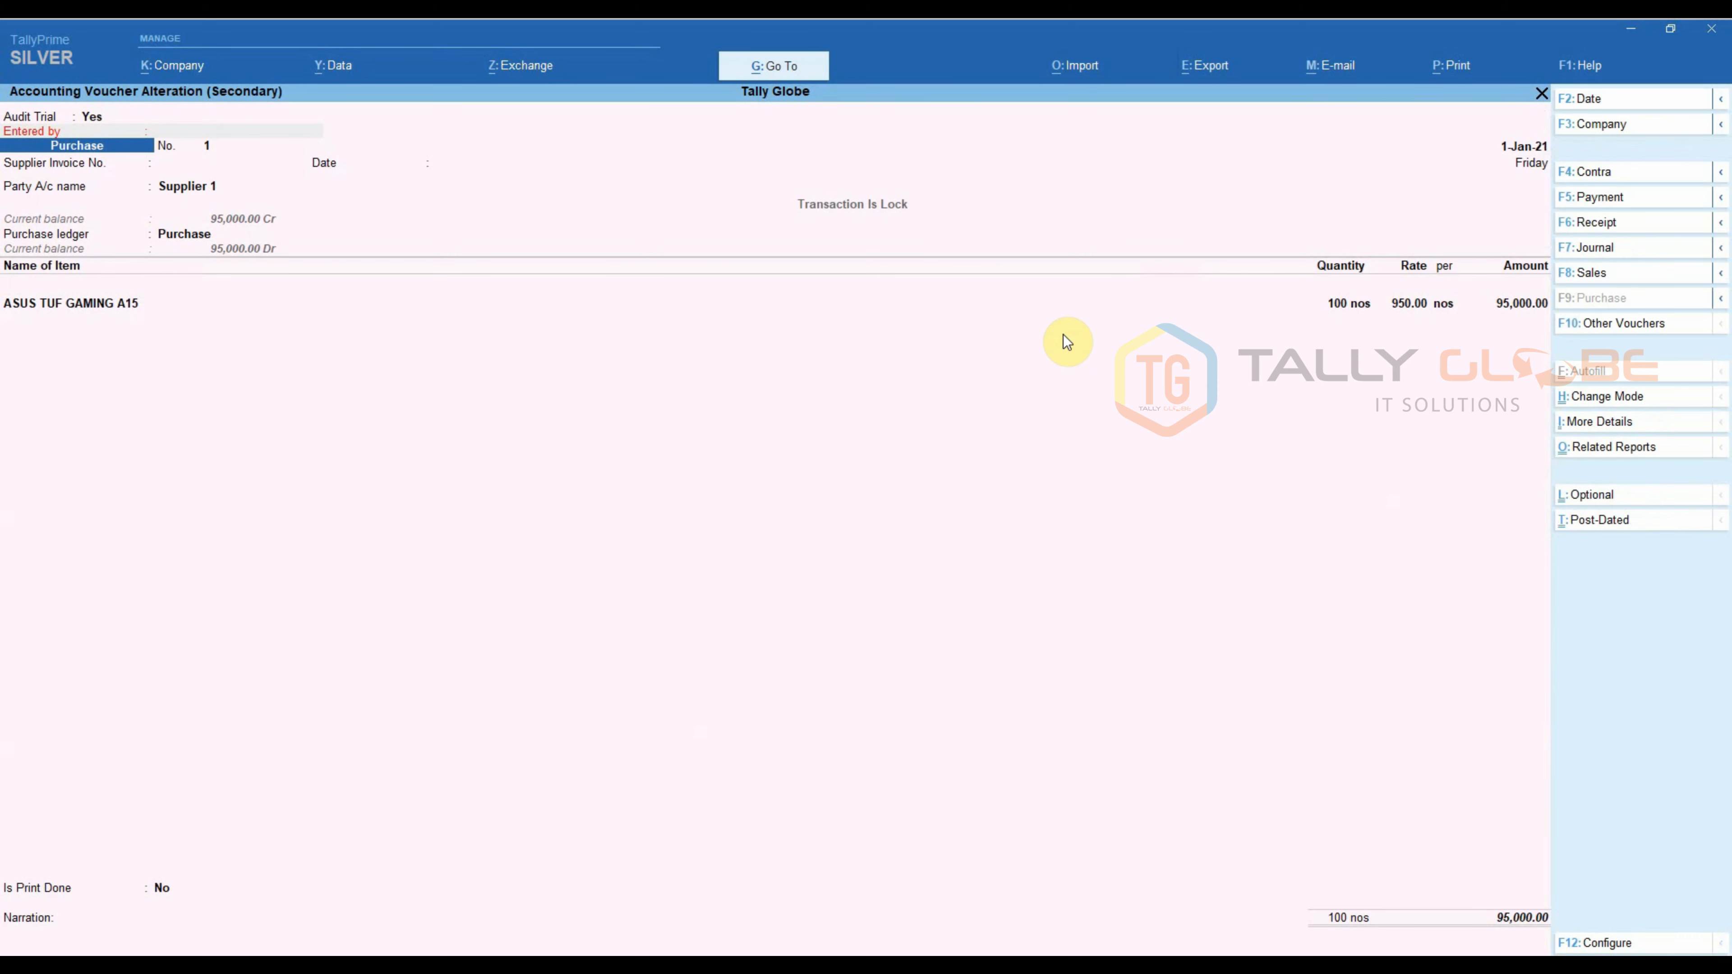
{"action": "key", "text": "Page_Down"}
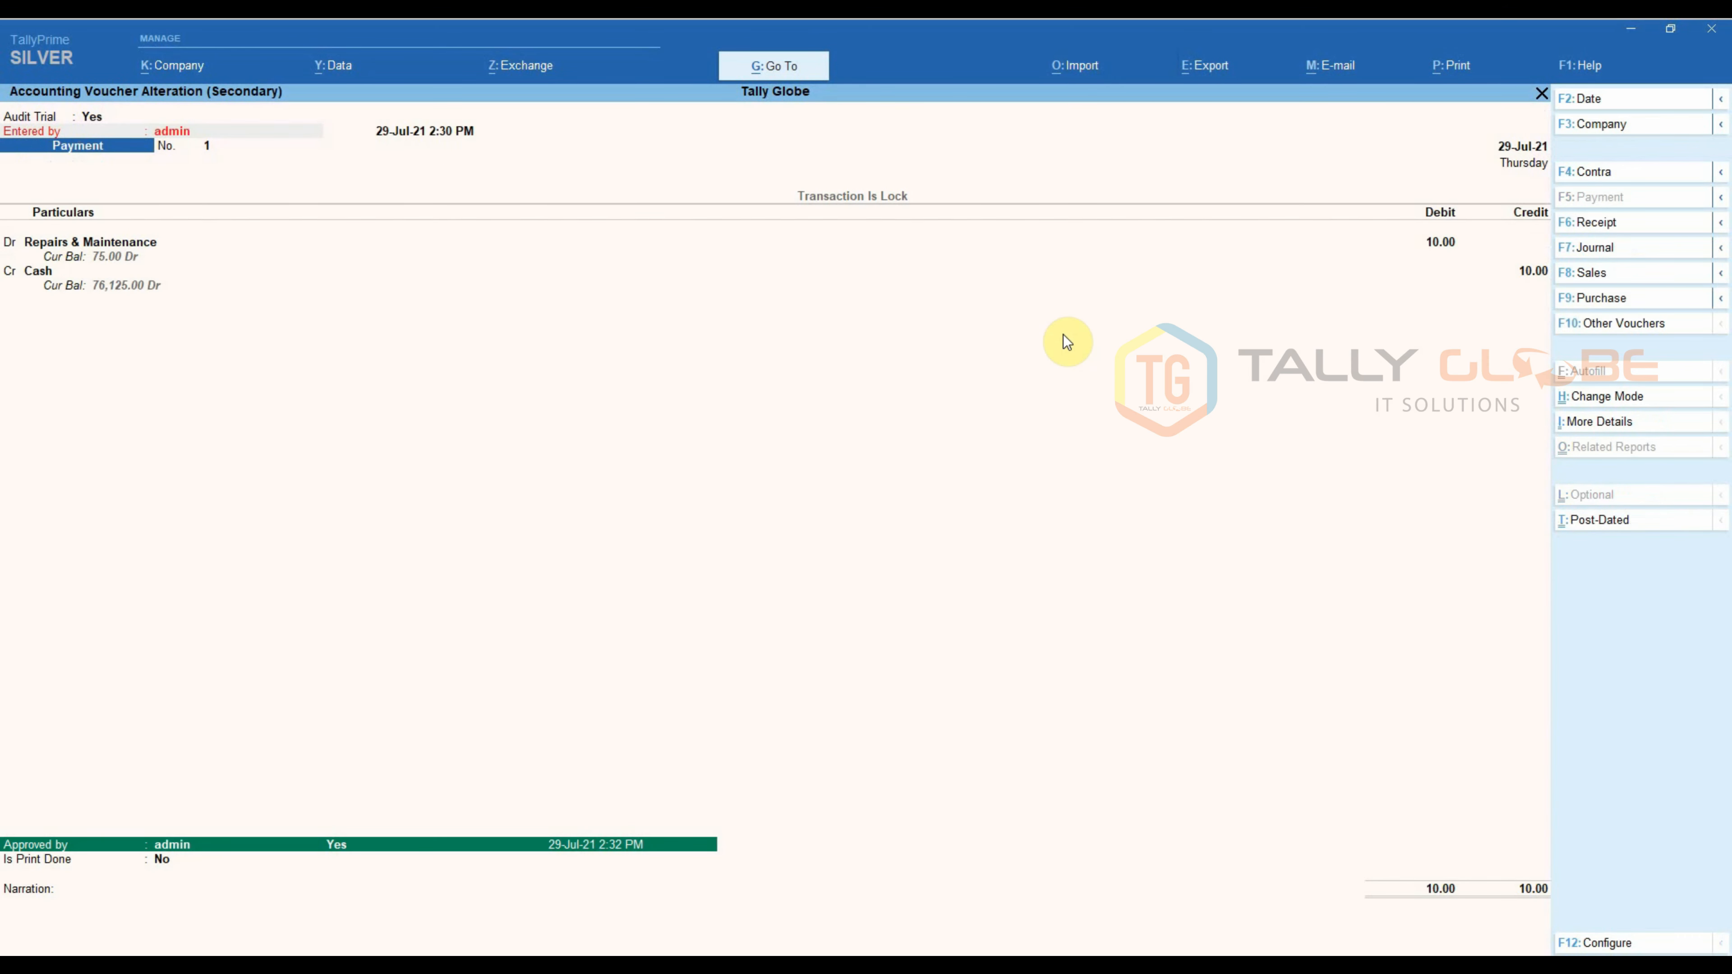
{"action": "key", "text": "Page_Down"}
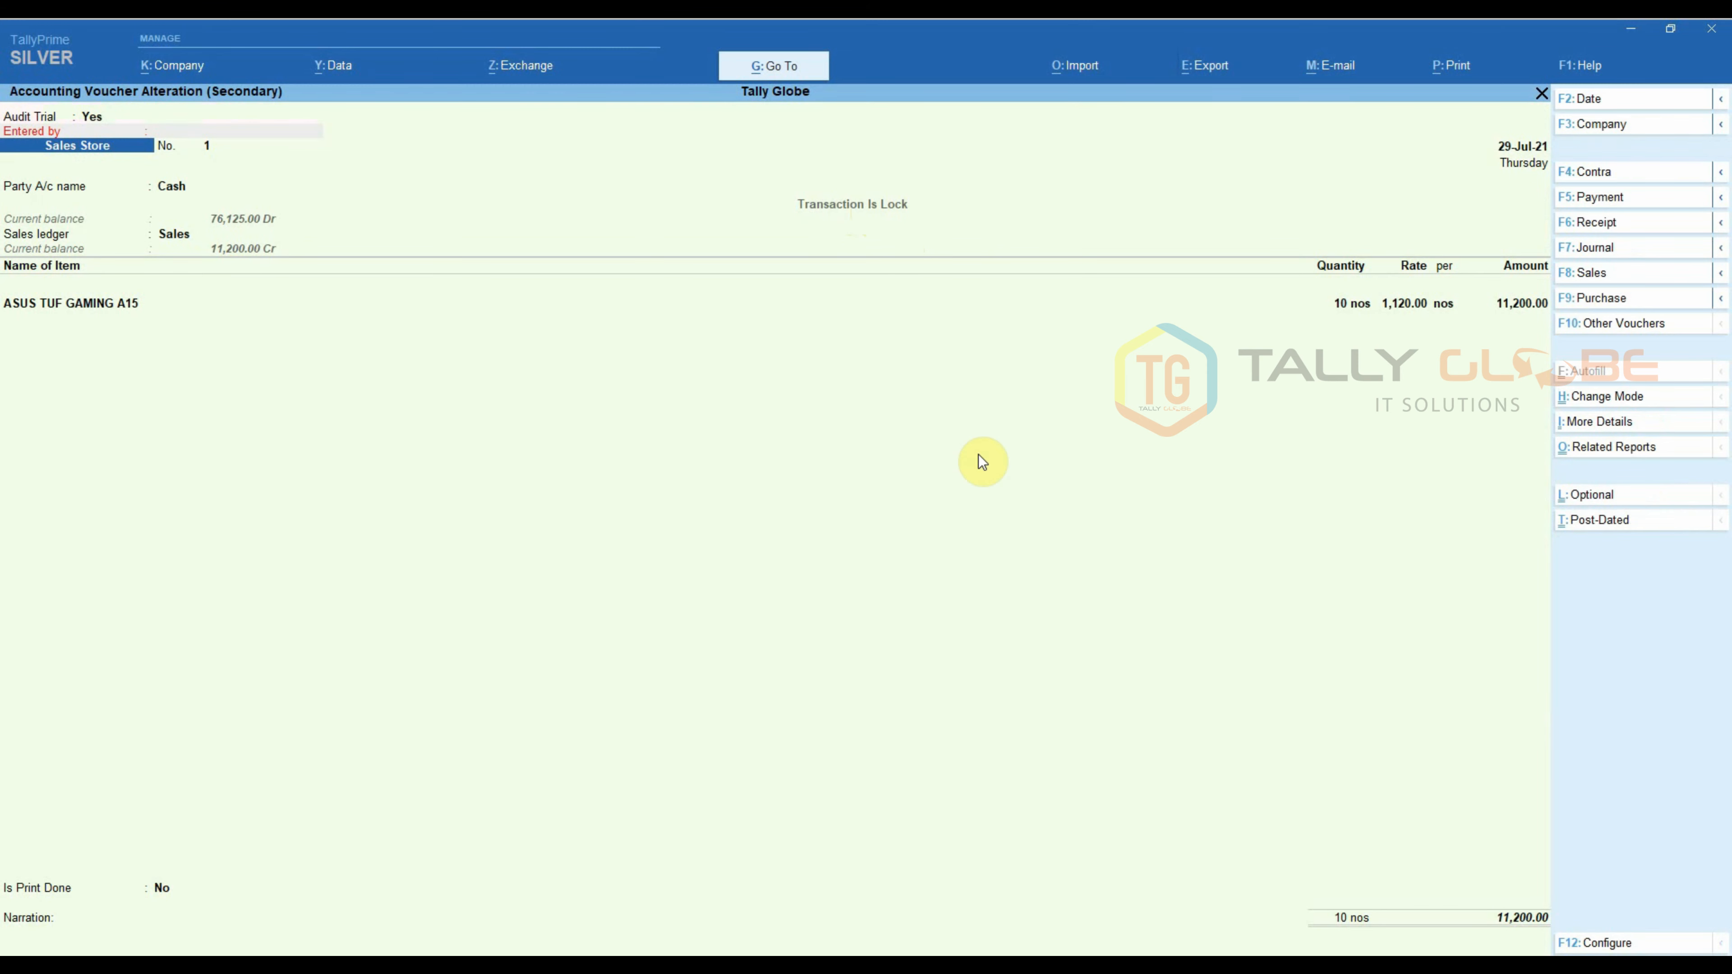
{"action": "key", "text": "Escape"}
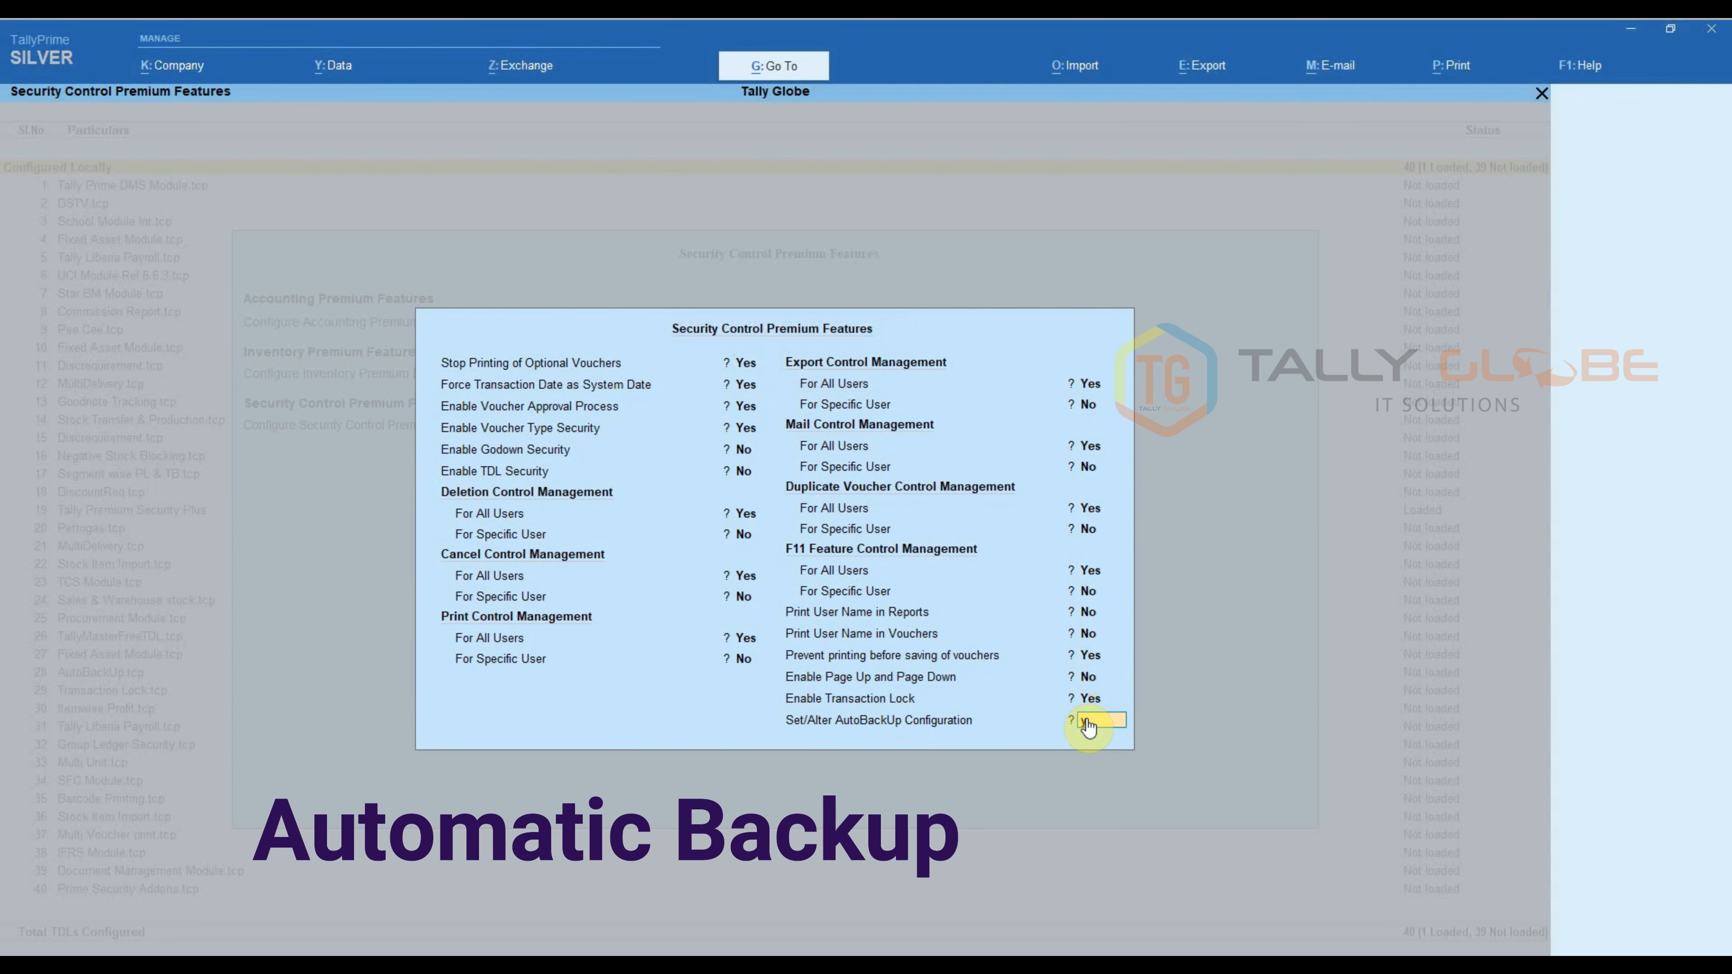
Enable the user configured backup feature in the auto-backup configuration with destination path D:\TallyBackup
{"action": "key", "text": "Return"}
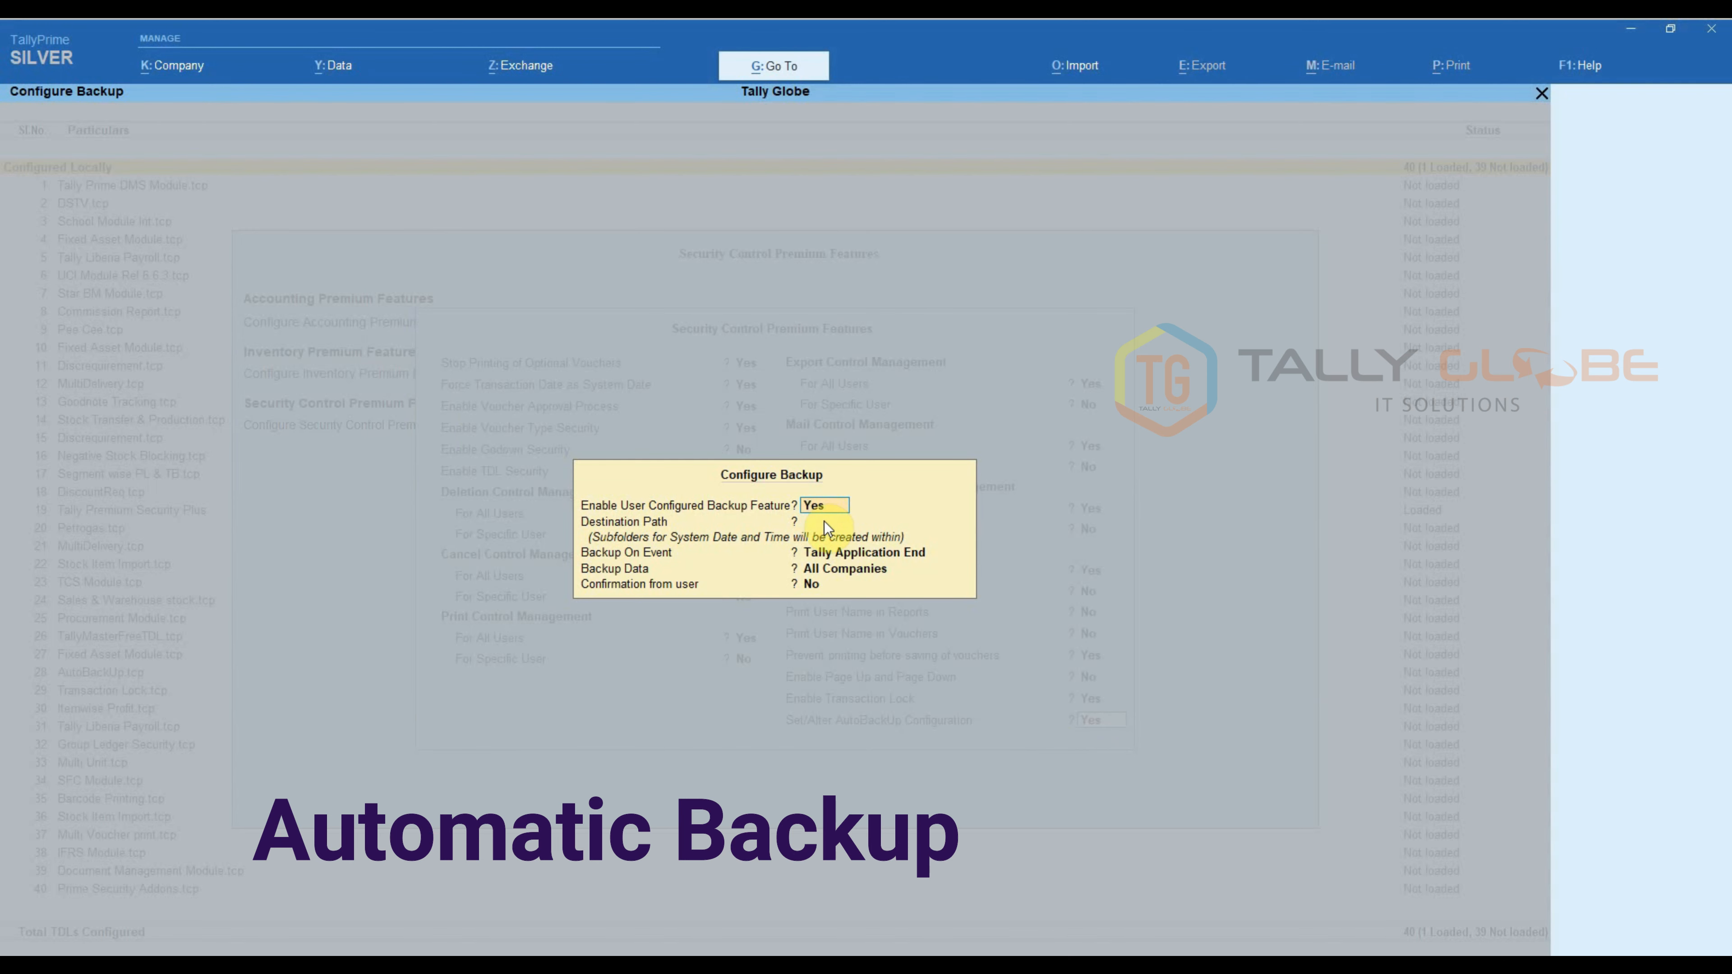
{"action": "key", "text": "Return"}
{"action": "type", "text": "D:\\TallyBackup"}
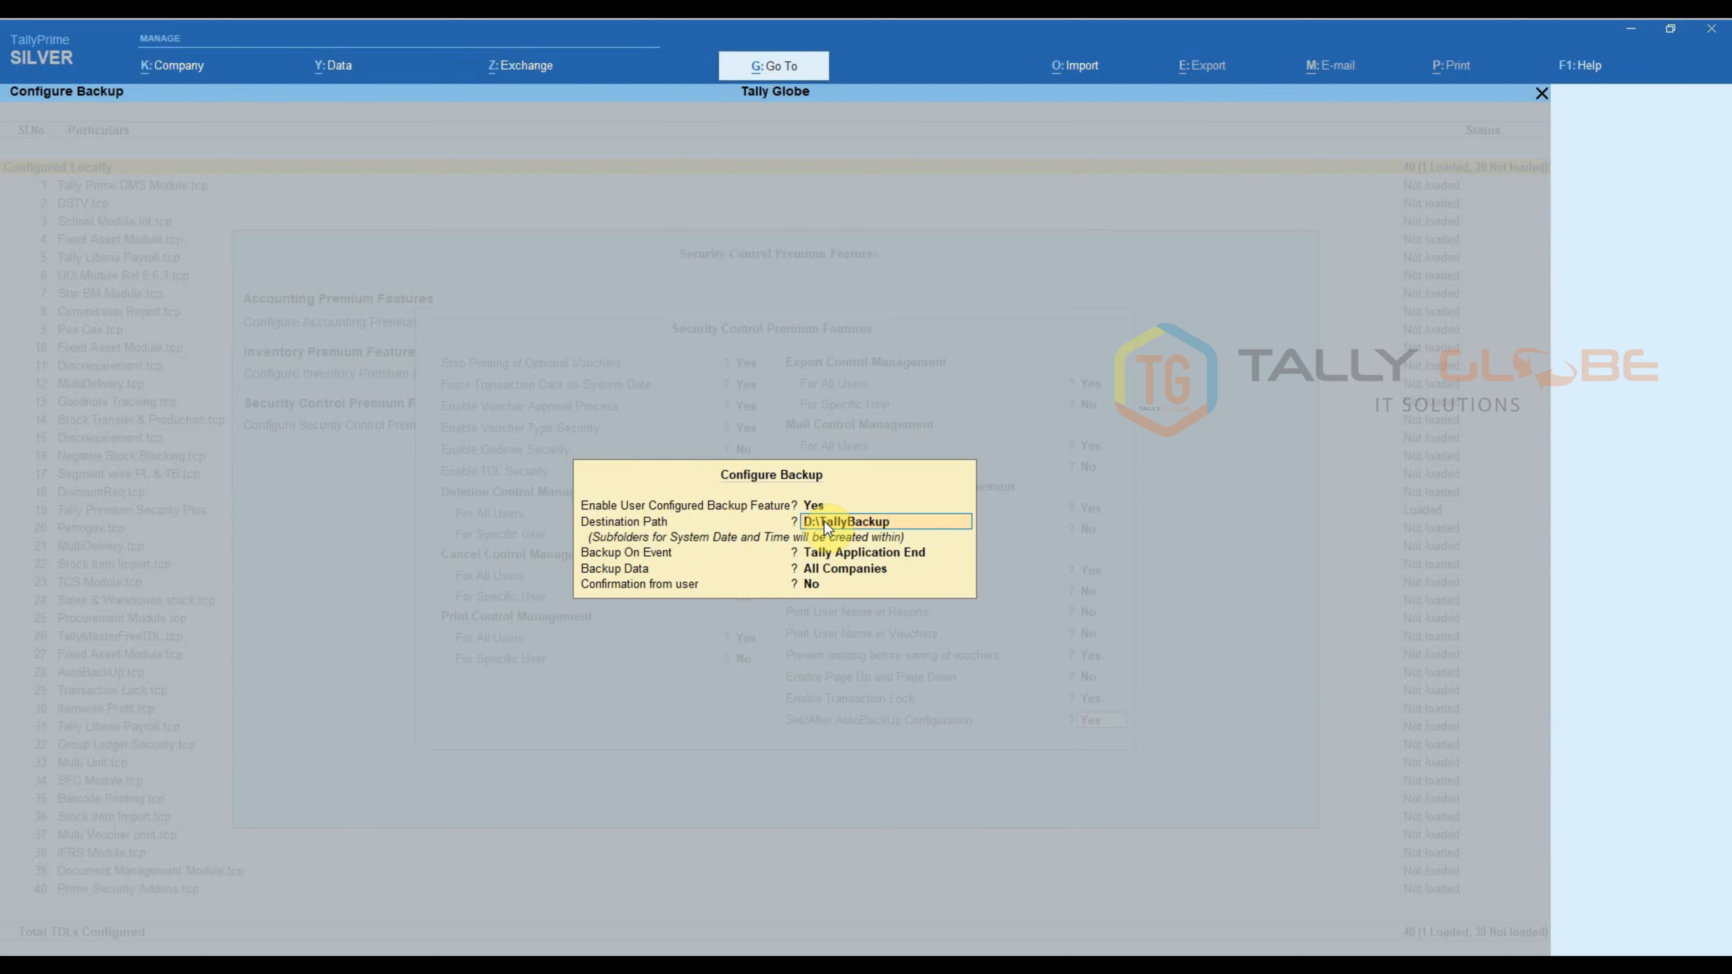
{"action": "key", "text": "Return"}
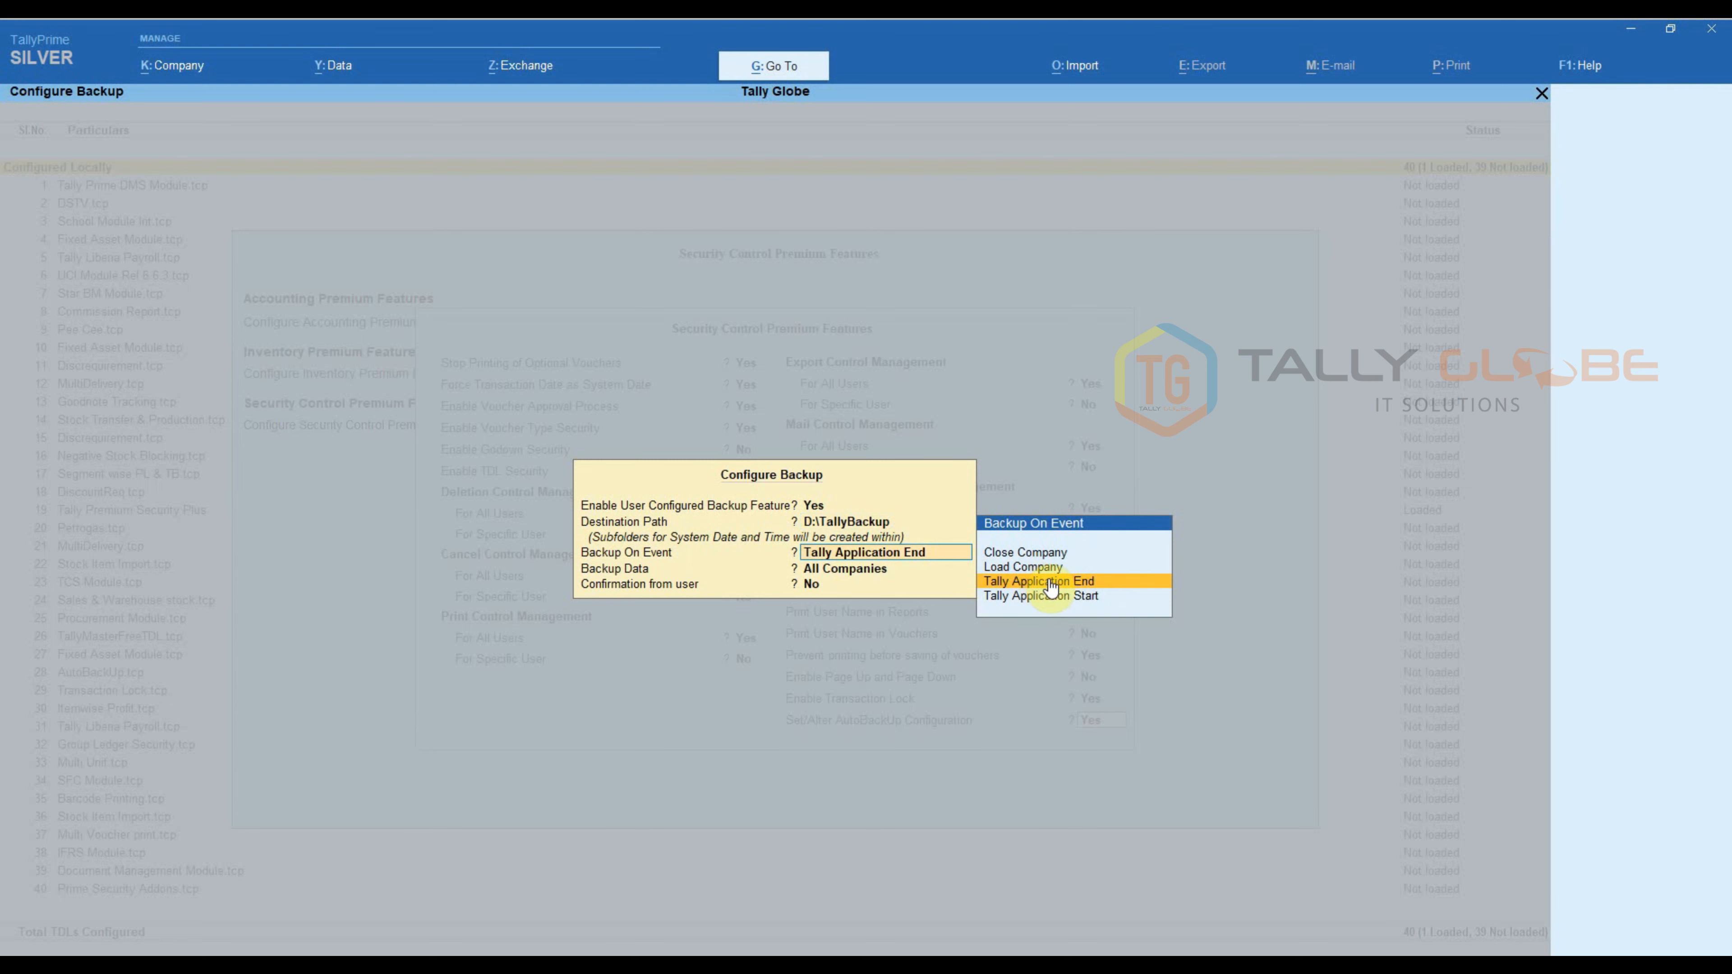
Set the backup event to Close Company, the data to Current Company and user confirmation to Yes, and save
{"action": "left_click", "coordinate": [1045, 554]}
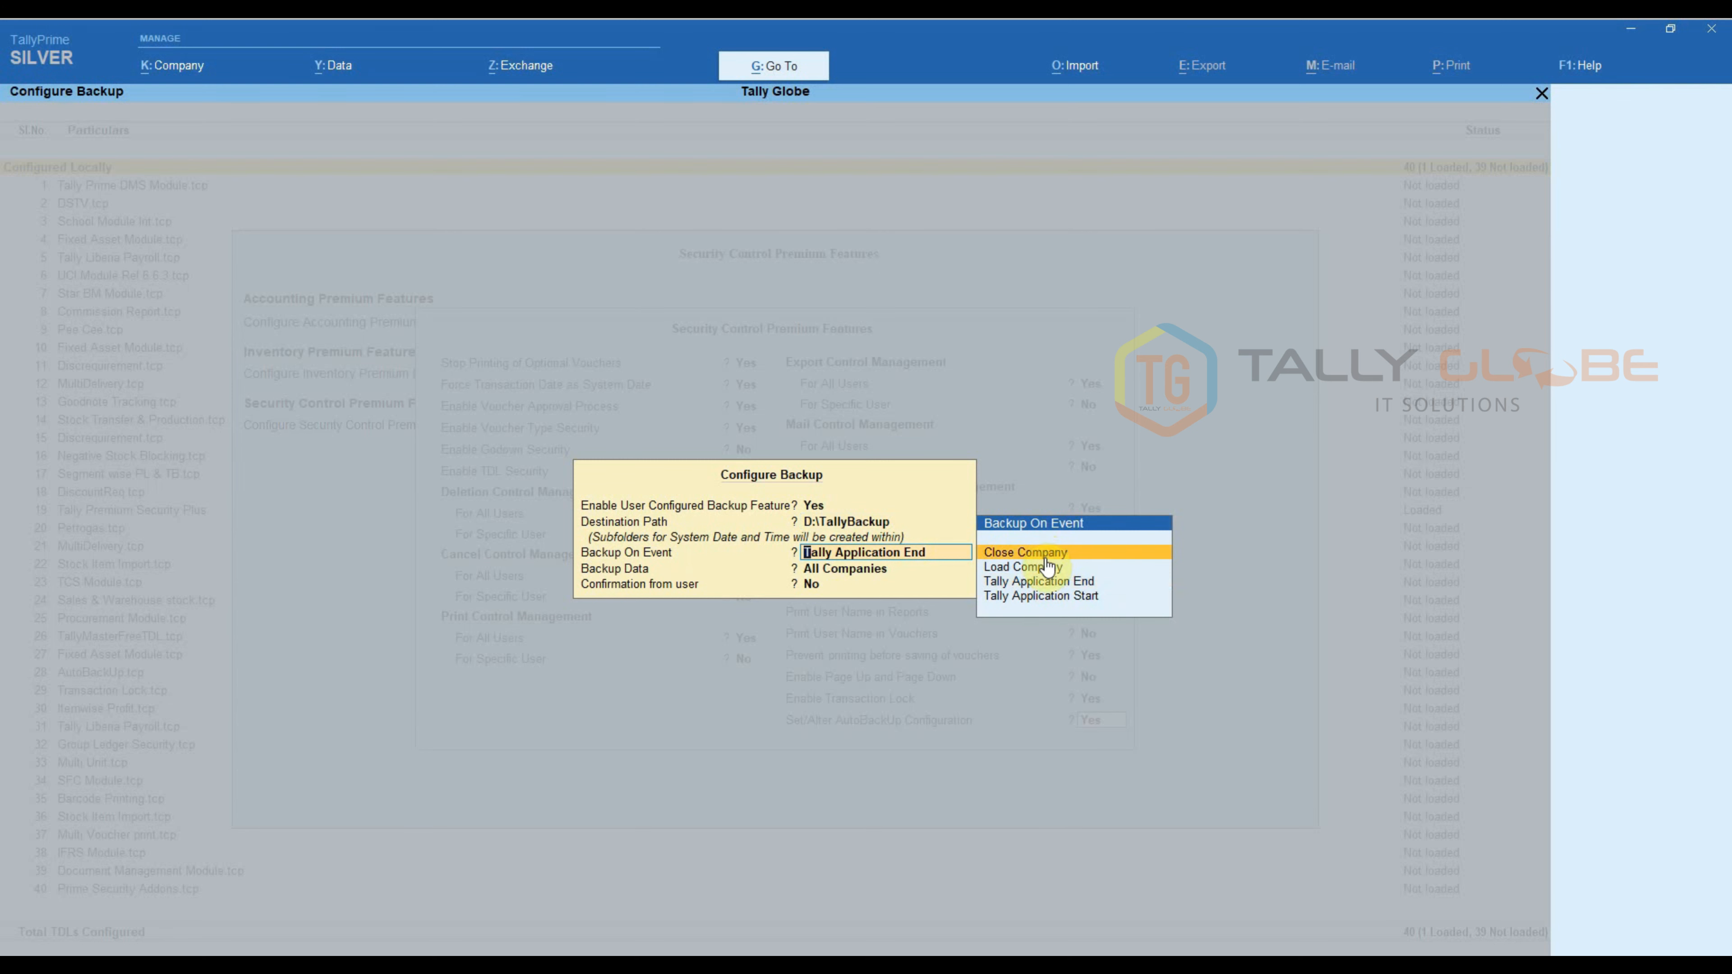
{"action": "key", "text": "Return"}
{"action": "key", "text": "Down"}
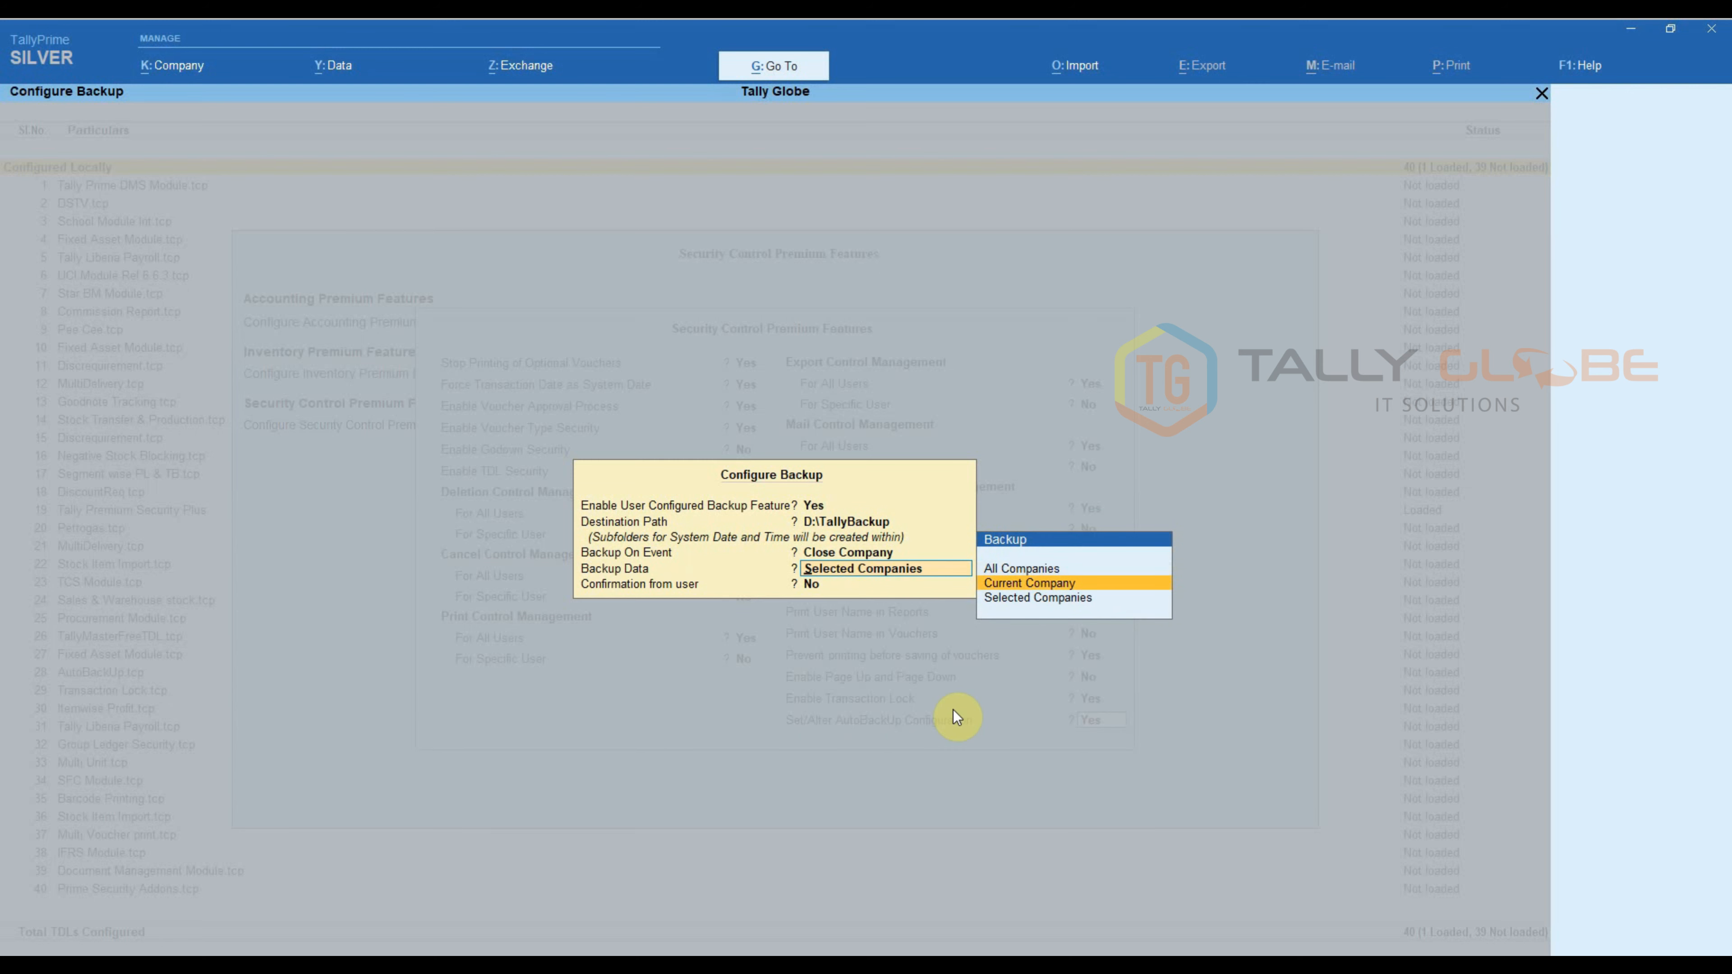
{"action": "key", "text": "Return"}
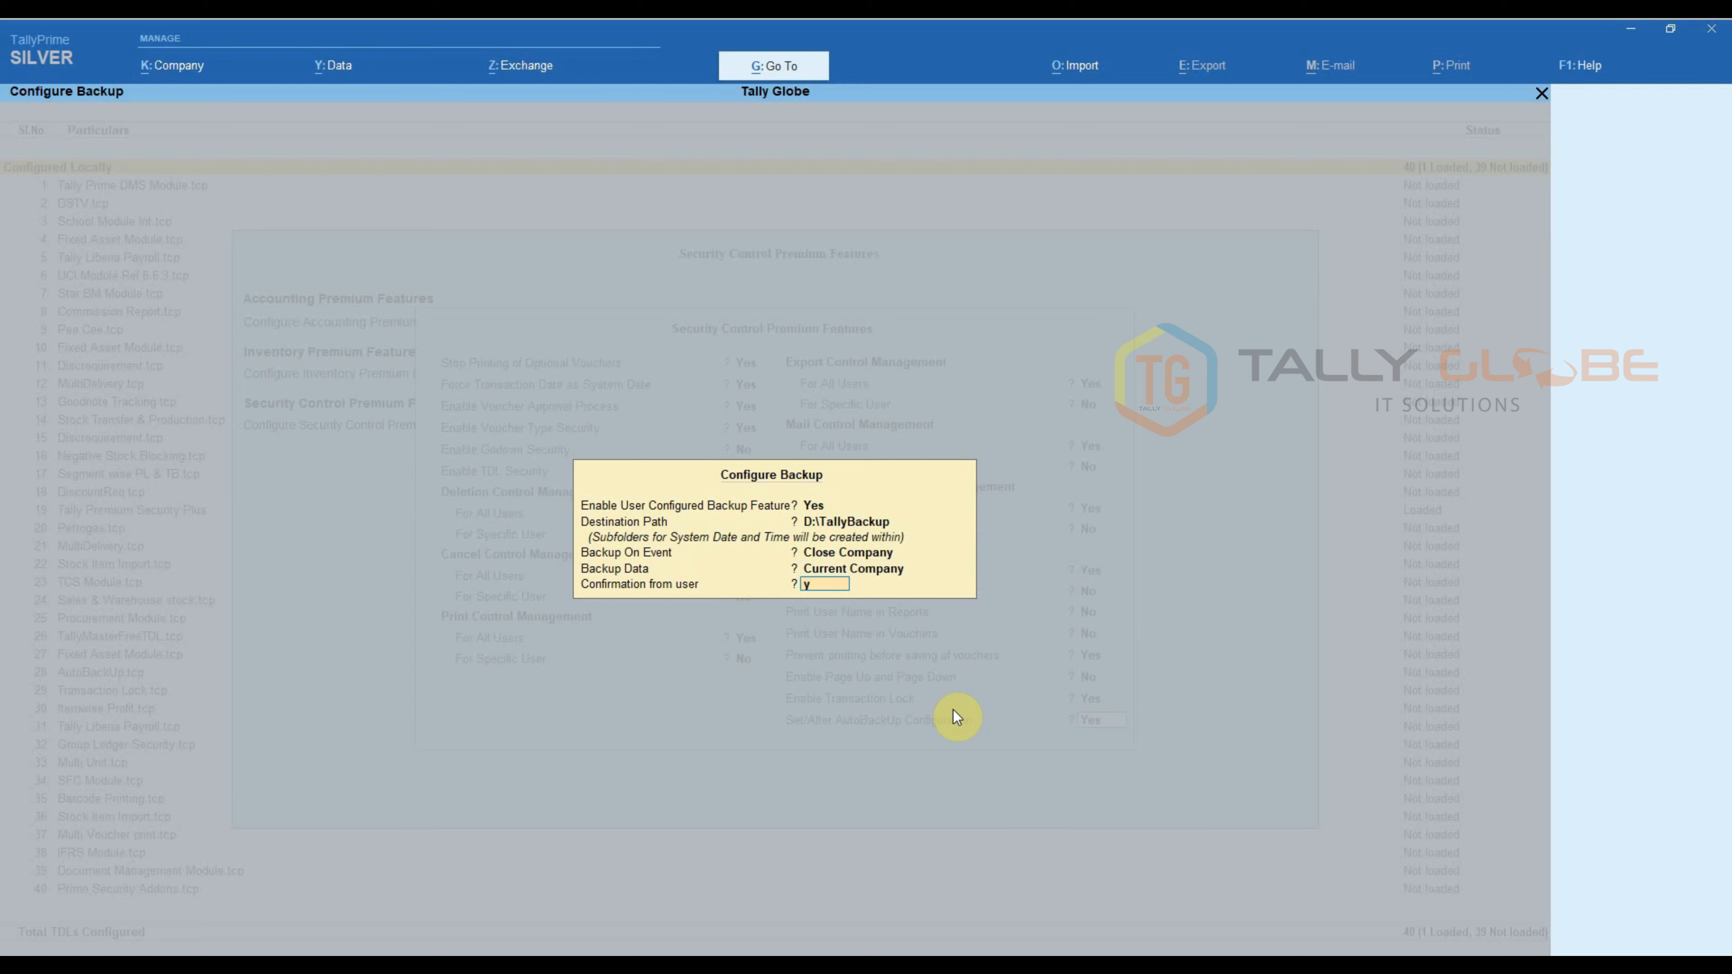
{"action": "key", "text": "Return"}
{"action": "key", "text": "Return"}
Close the Tally Globe company and accept its backup
{"action": "key", "text": "alt+F3"}
{"action": "key", "text": "Return"}
{"action": "key", "text": "Return"}
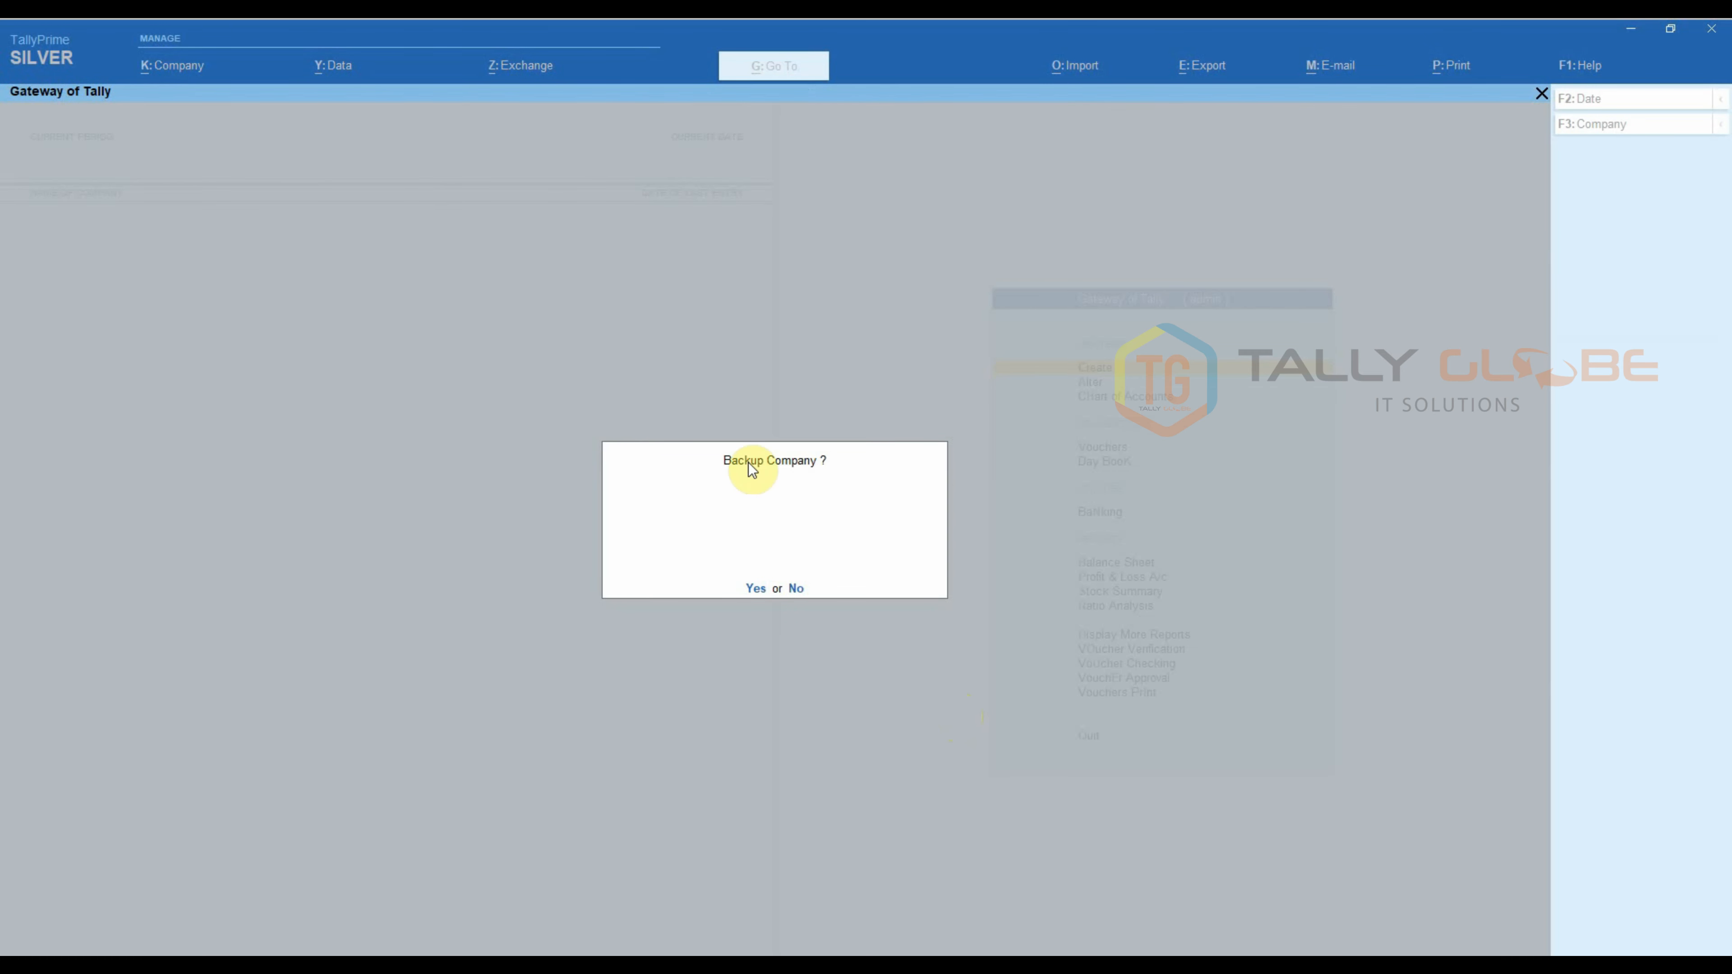
{"action": "left_click", "coordinate": [757, 589]}
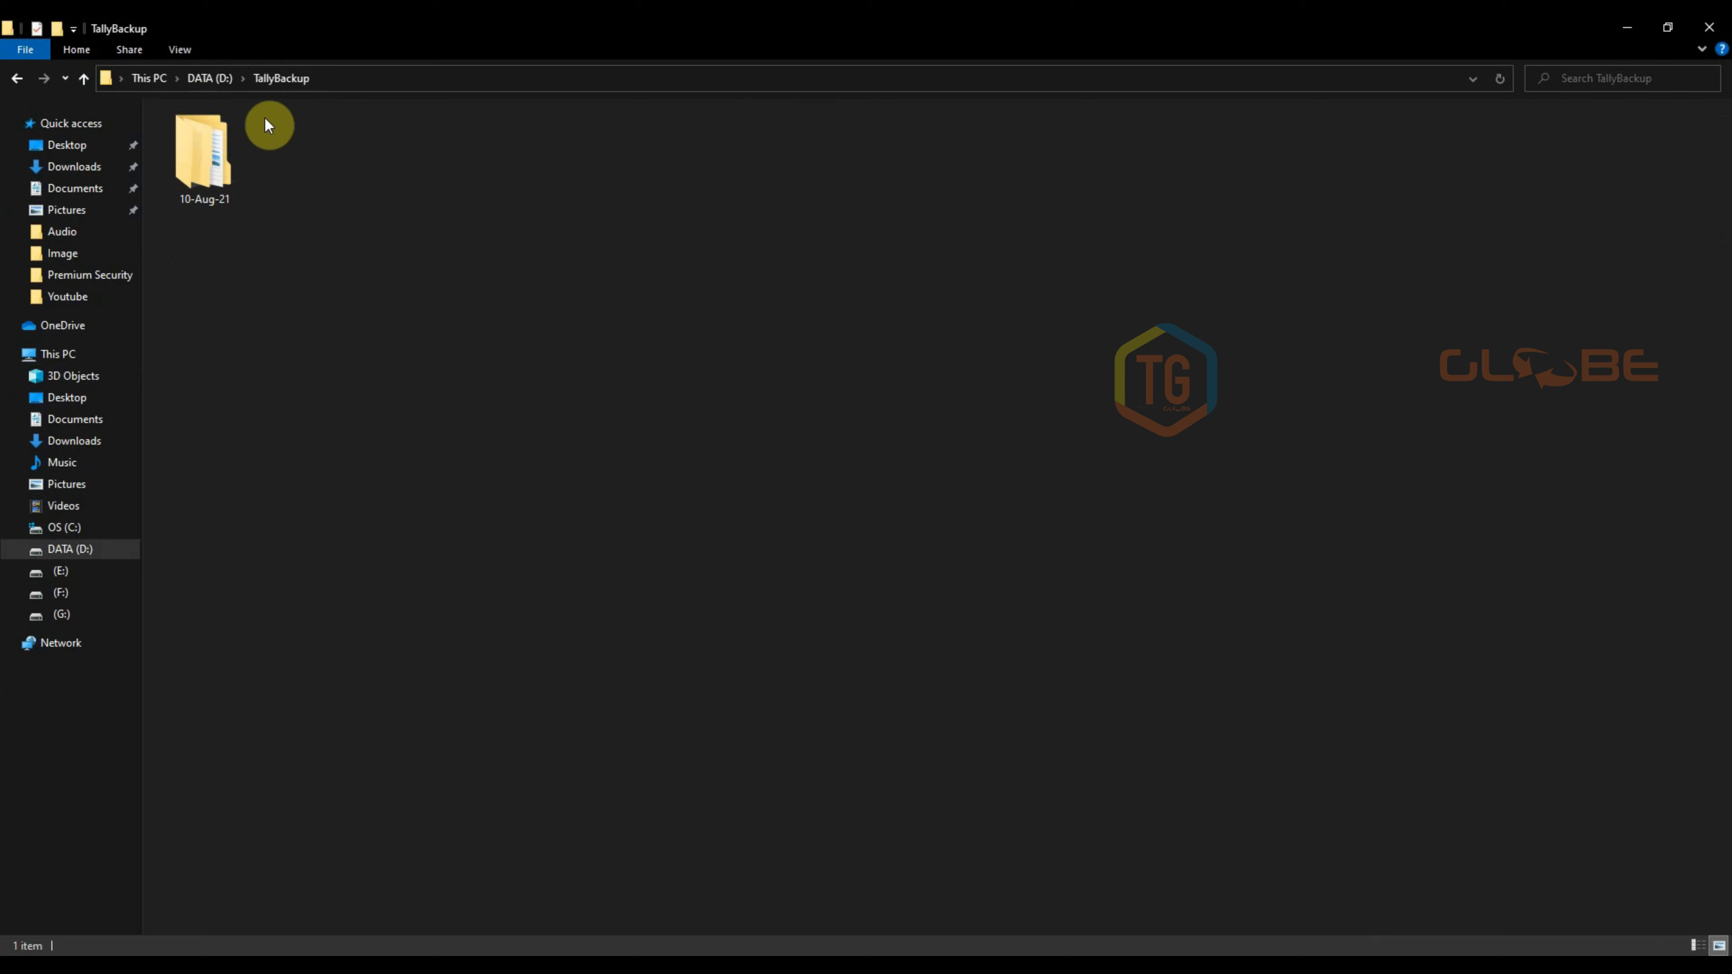
Open the 10-Aug-21 folder in D:\TallyBackup and the folder inside it to inspect the company backup
{"action": "double_click", "coordinate": [225, 157]}
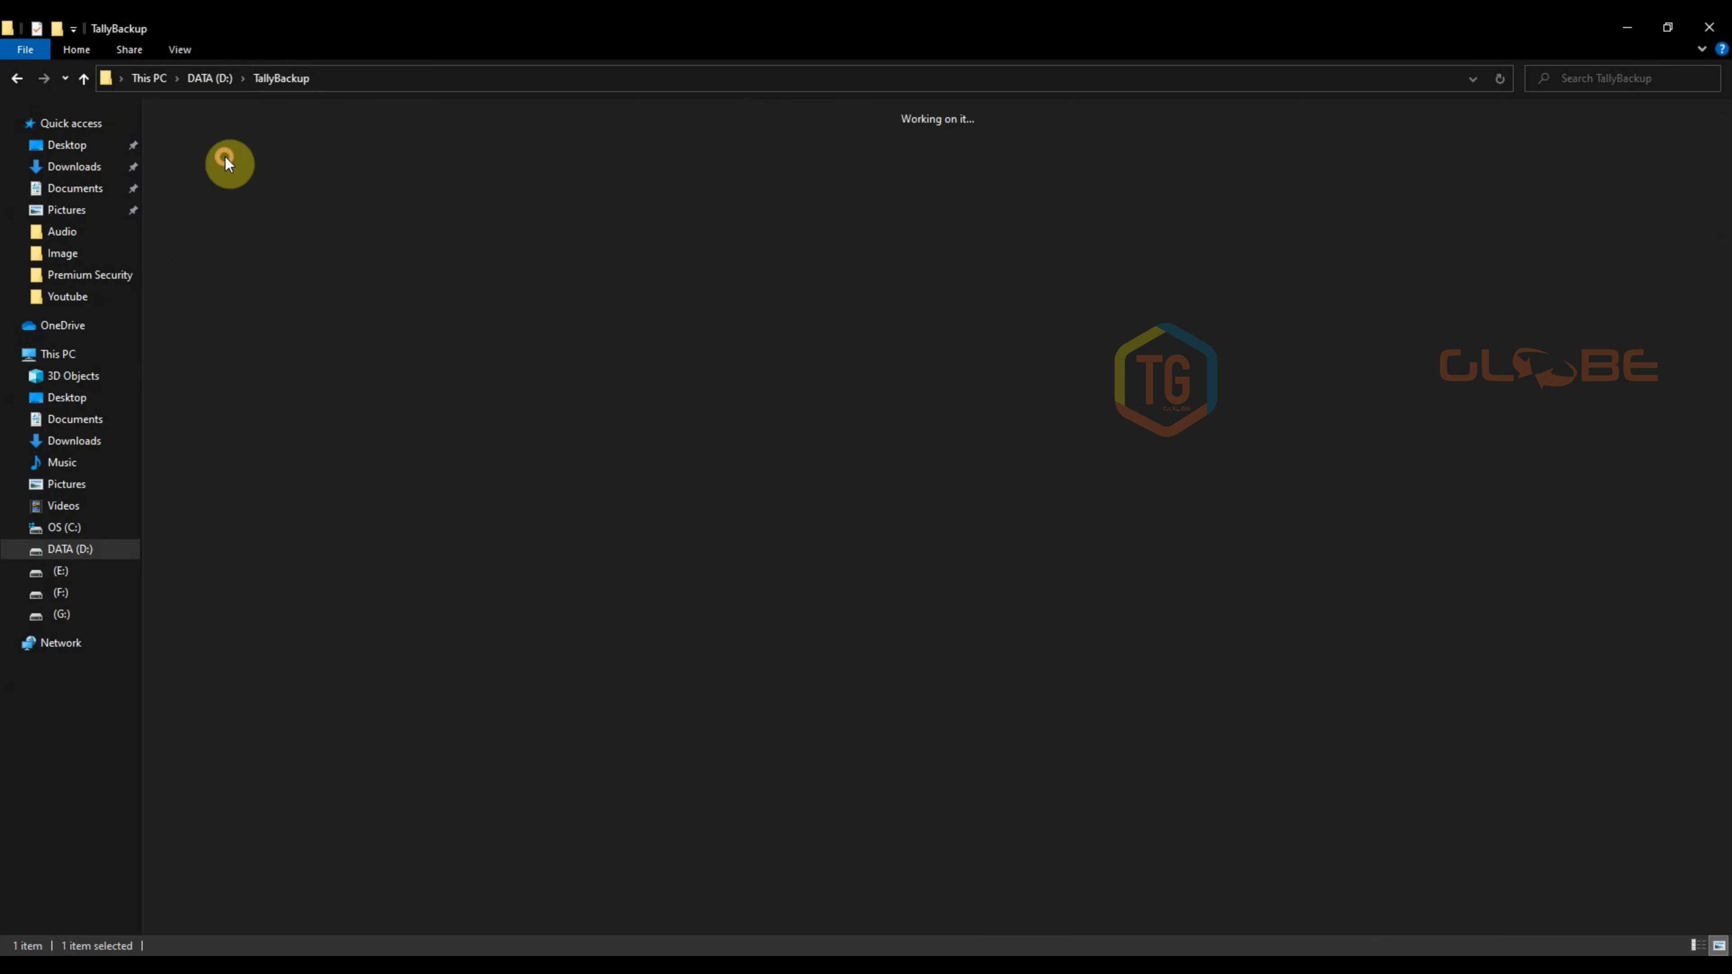
{"action": "double_click", "coordinate": [214, 188]}
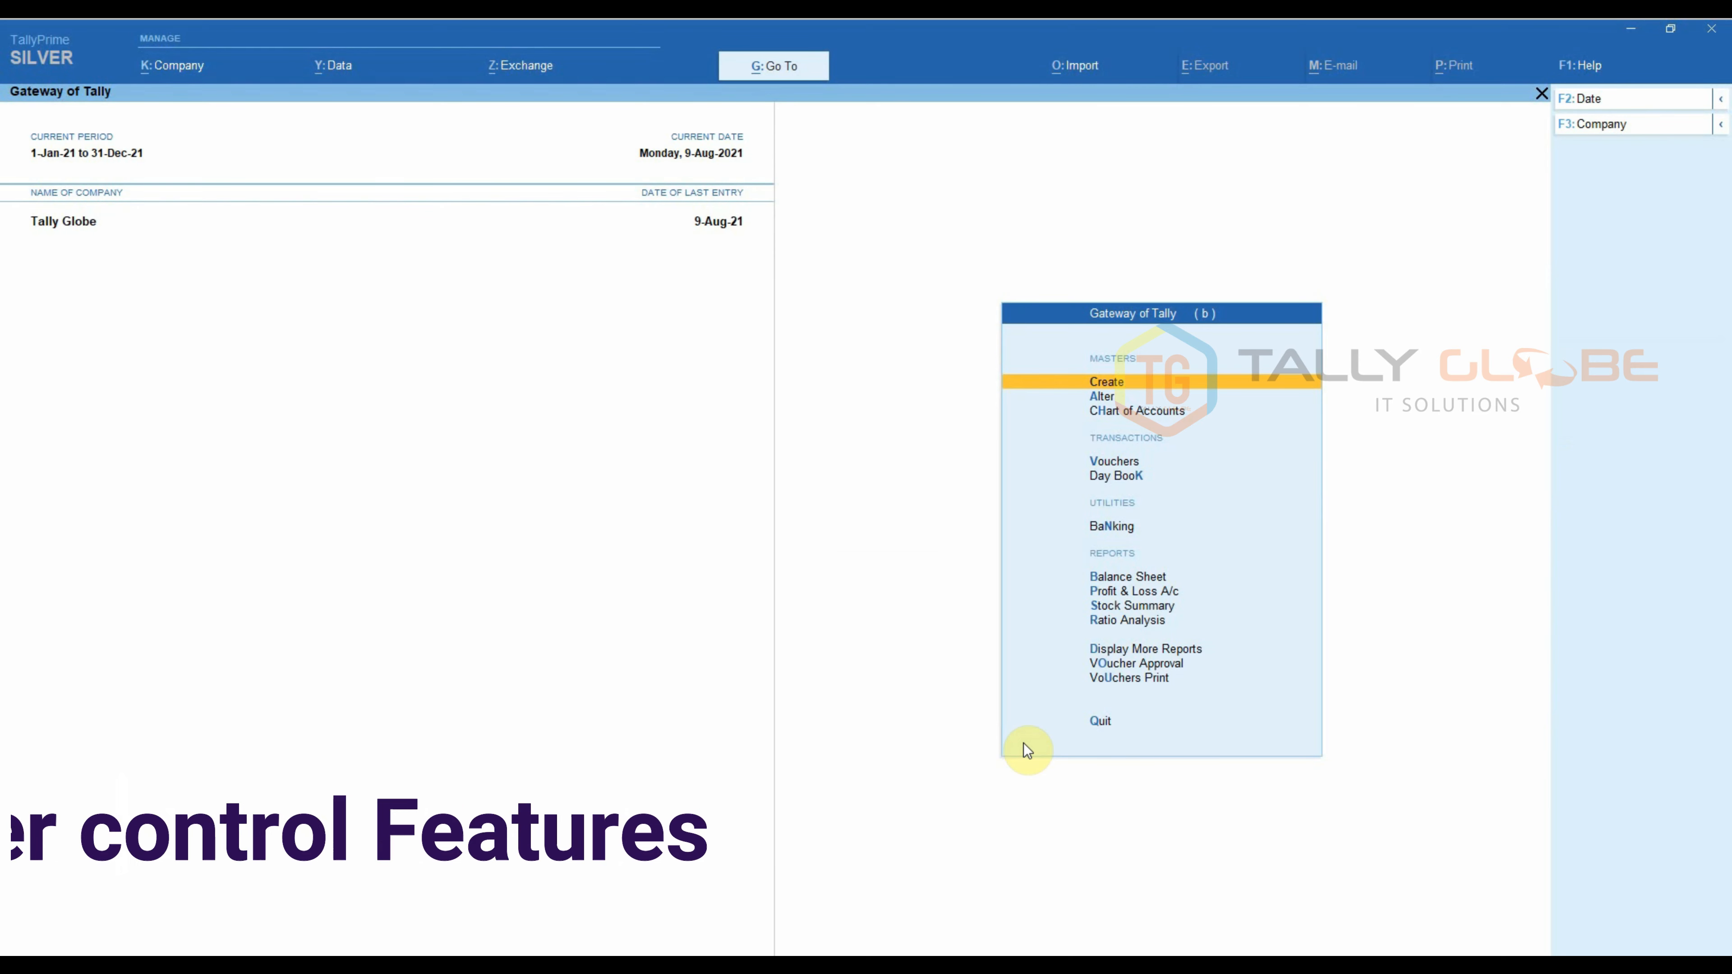
Drill down from the Statistics report through the Payment vouchers to open payment No. 3, the 50.00 Repairs & Maintenance entry
{"action": "key", "text": "d"}
{"action": "key", "text": "s"}
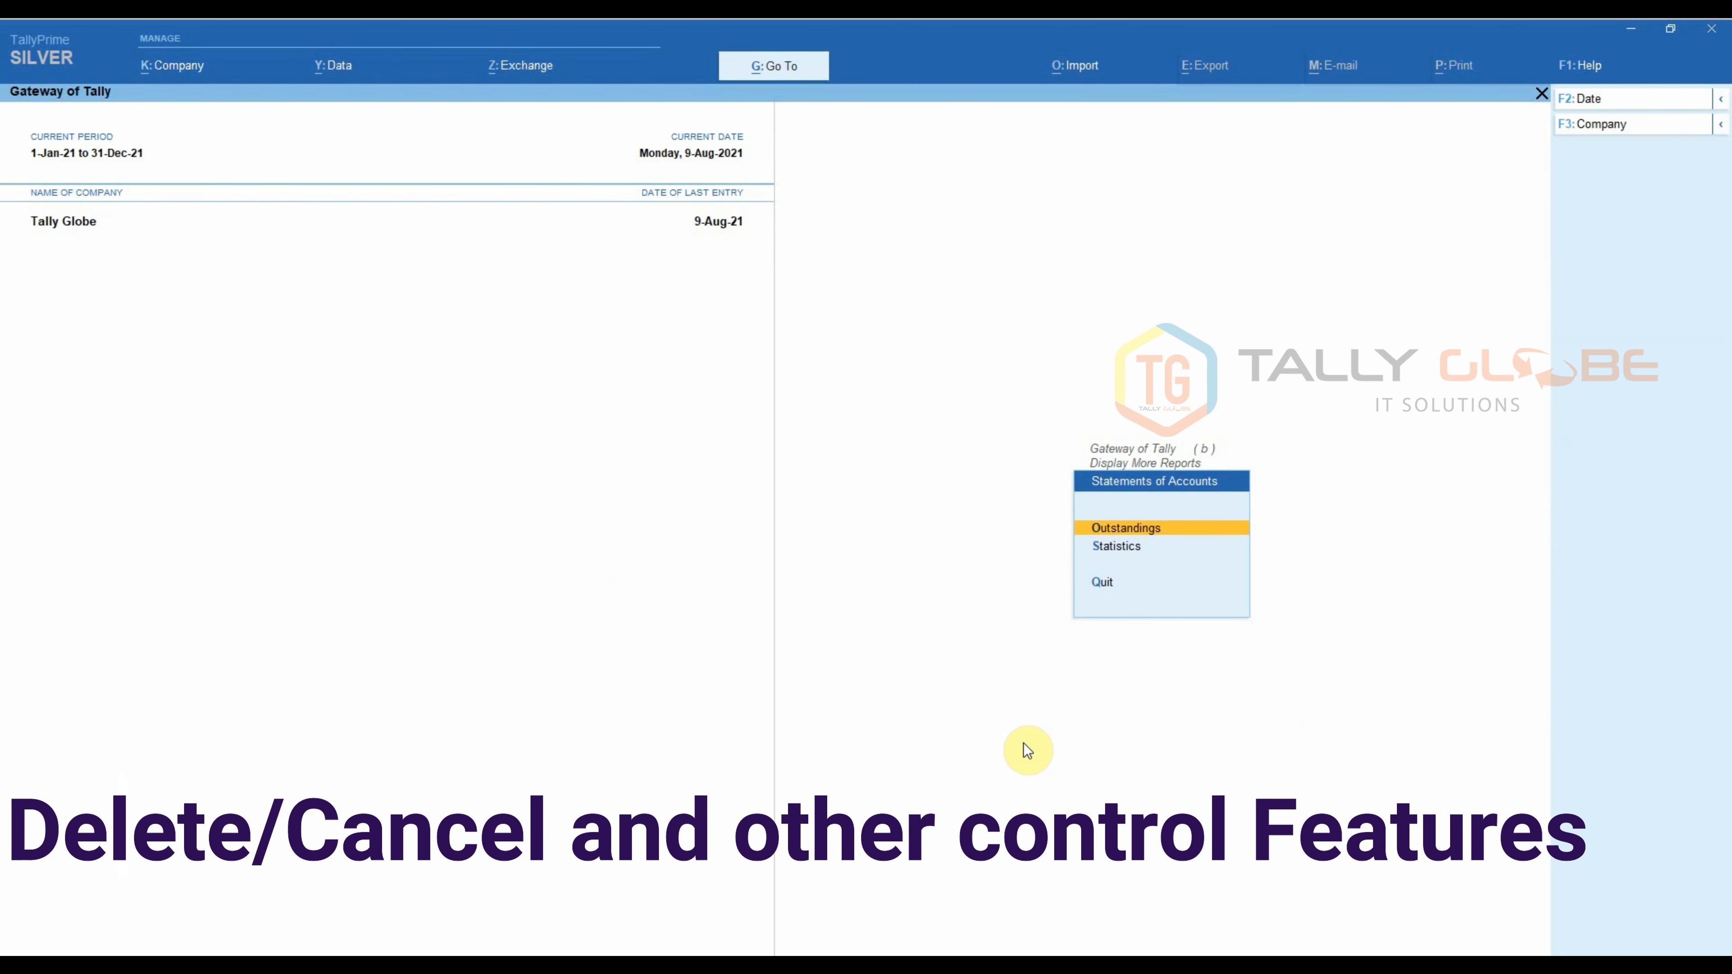
{"action": "key", "text": "s"}
{"action": "key", "text": "Down"}
{"action": "key", "text": "Down"}
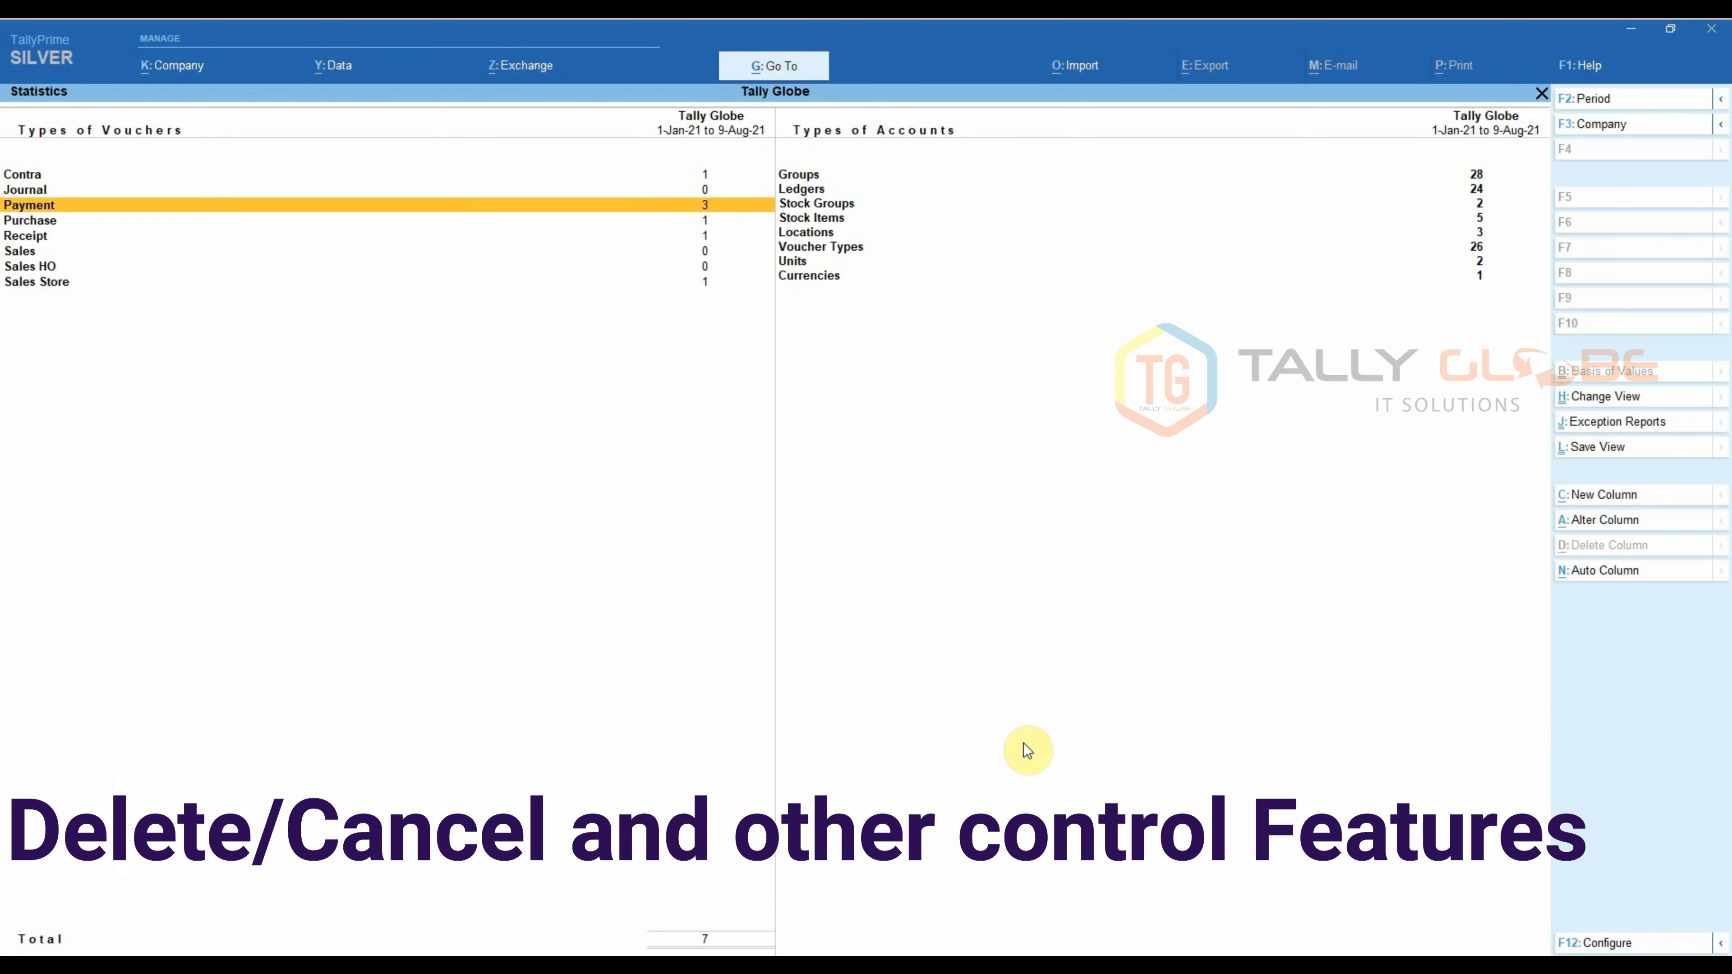
{"action": "key", "text": "Return"}
{"action": "key", "text": "Return"}
{"action": "key", "text": "Return"}
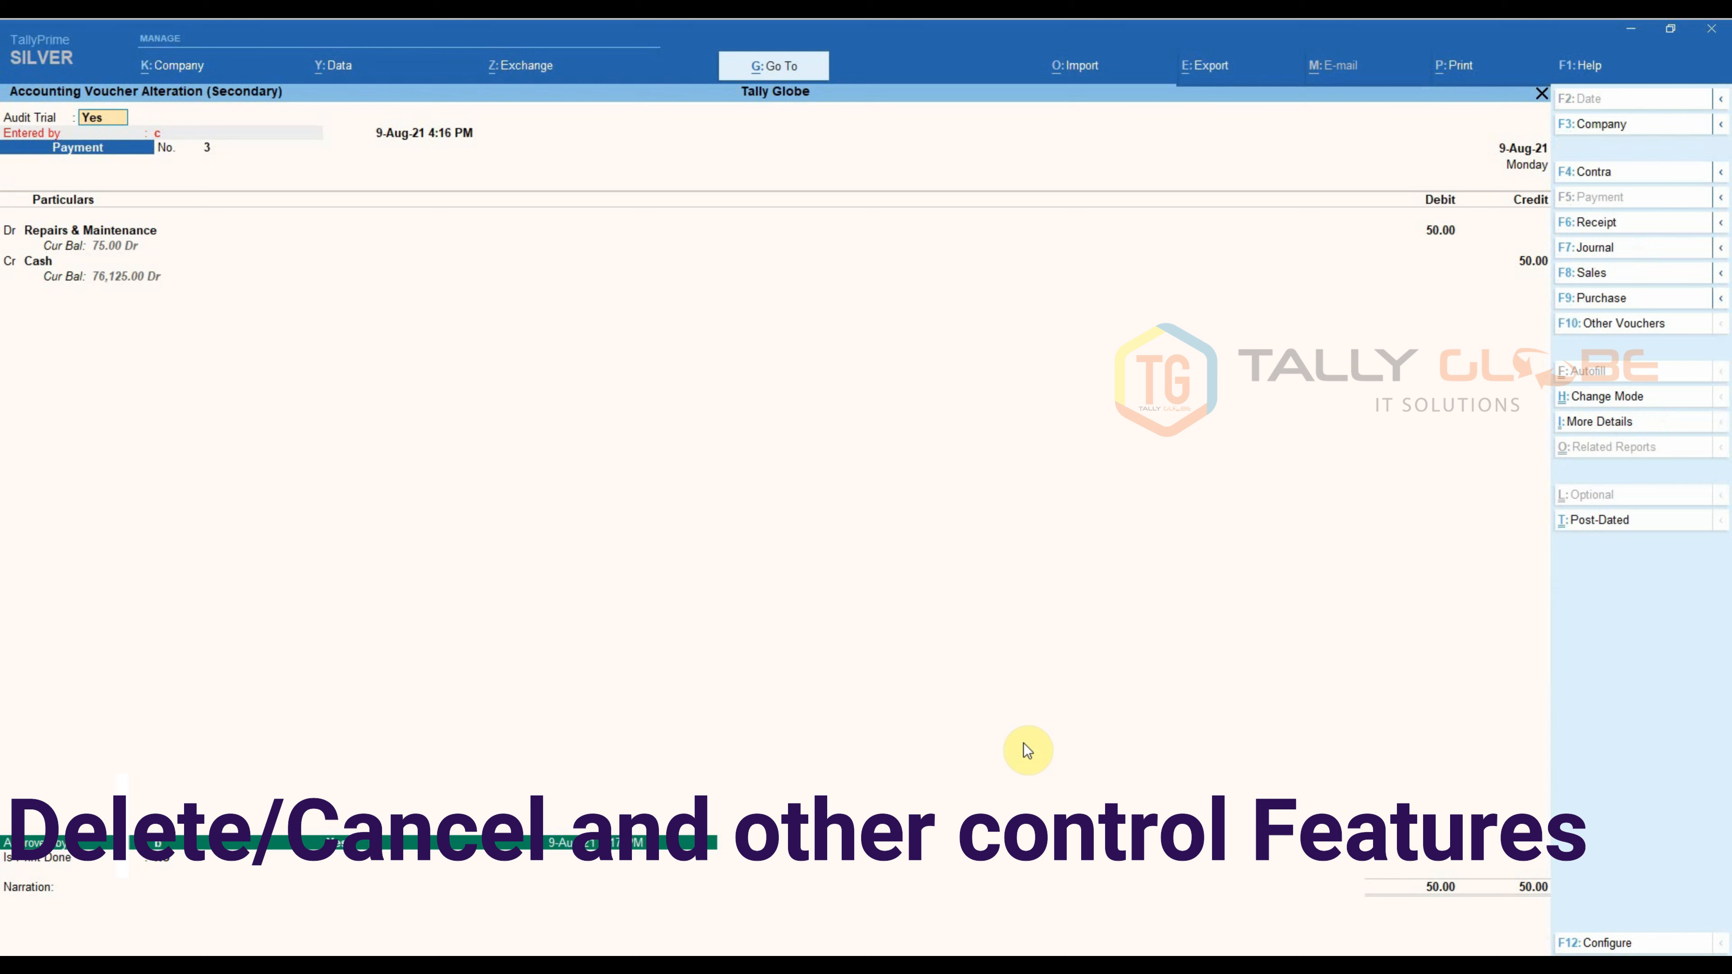
{"action": "key", "text": "ctrl"}
{"action": "key", "text": "ctrl"}
{"action": "key", "text": "ctrl"}
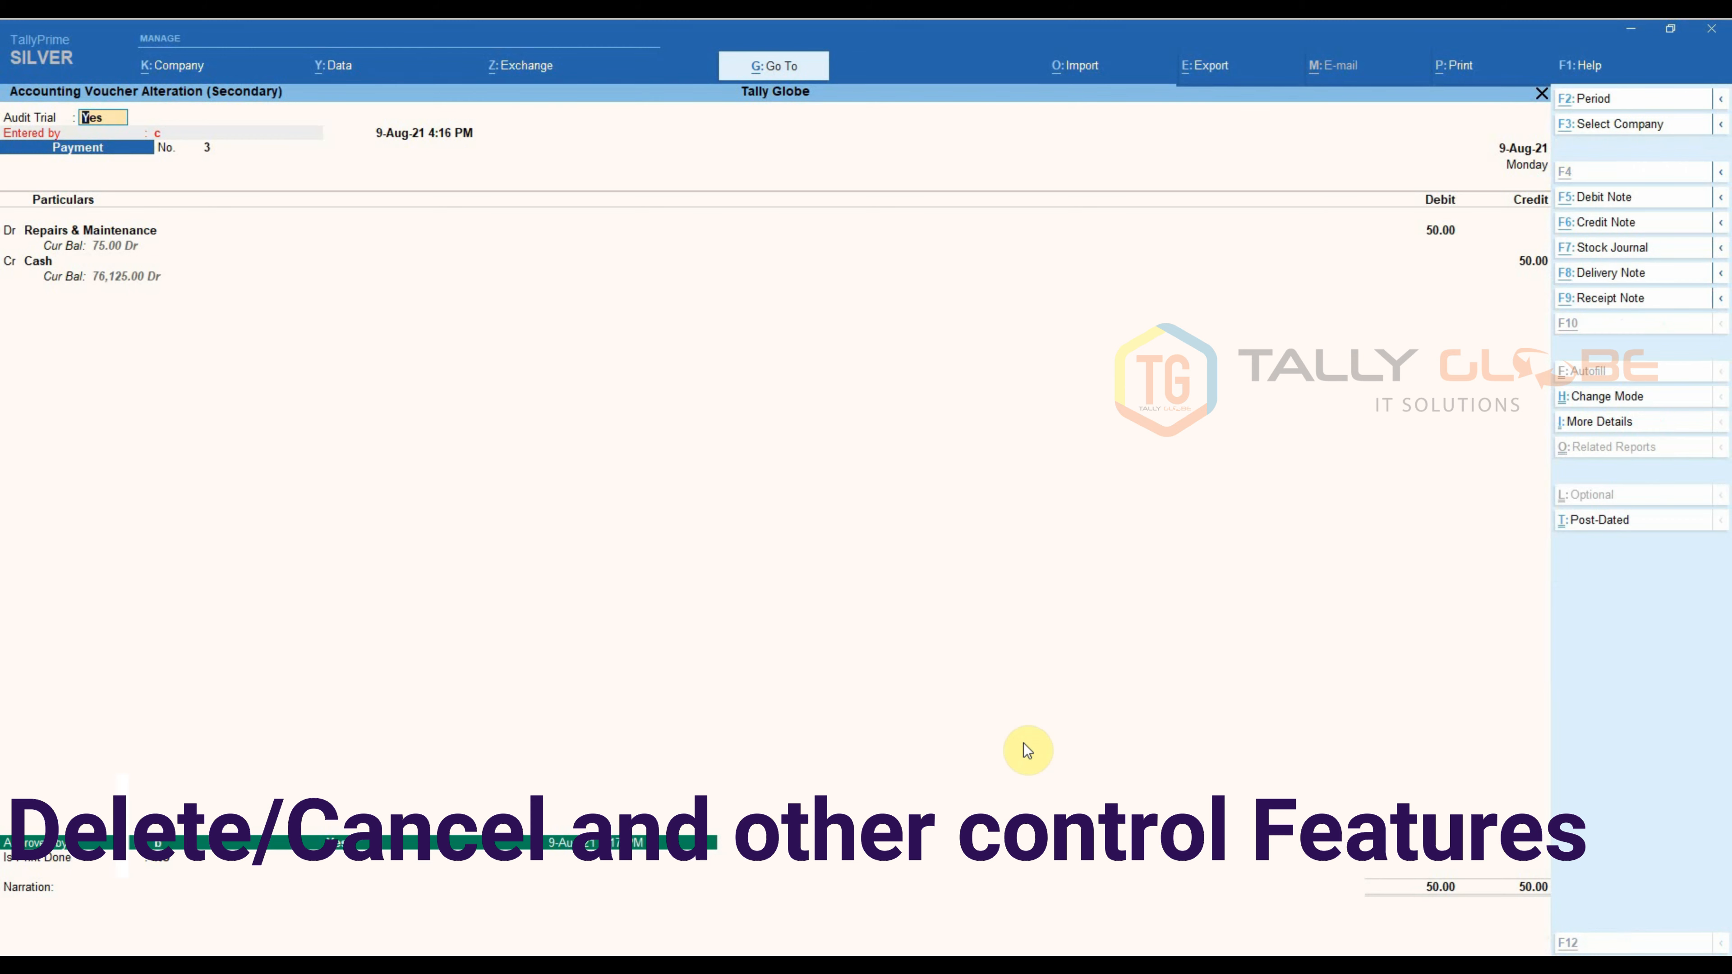